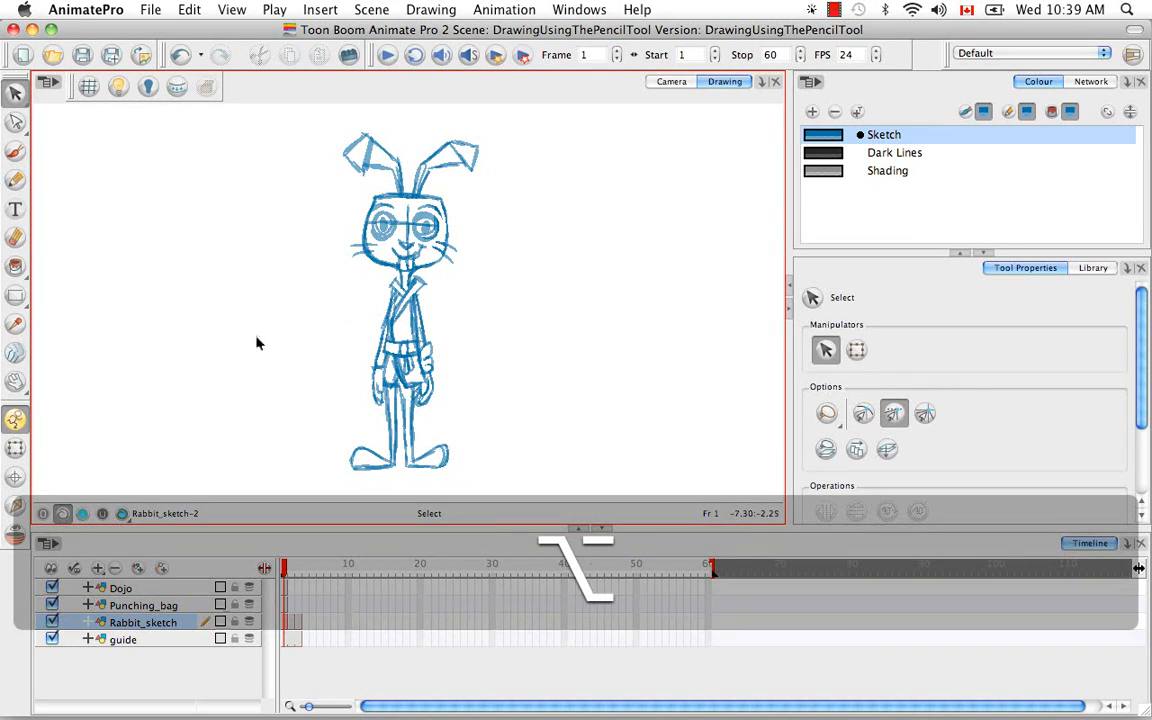
- Activate the Pencil tool and add a drawing layer named Rabbit_clean directly above Rabbit_sketch
key("alt+y")
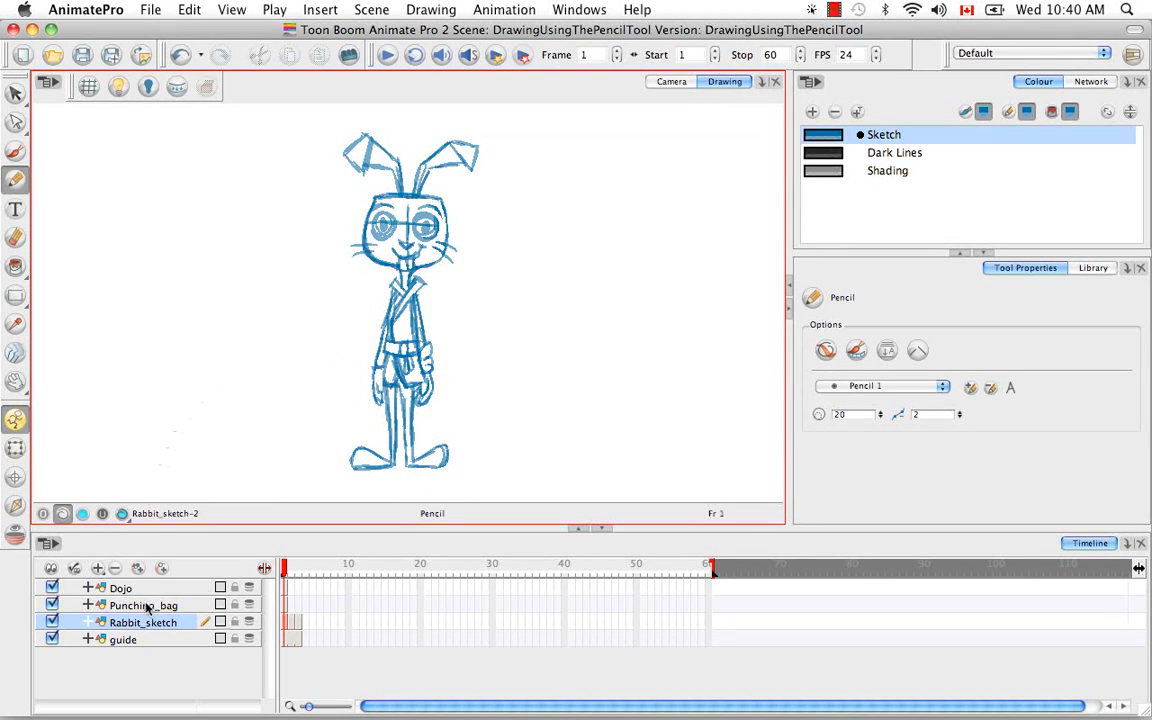
left_click(139, 569)
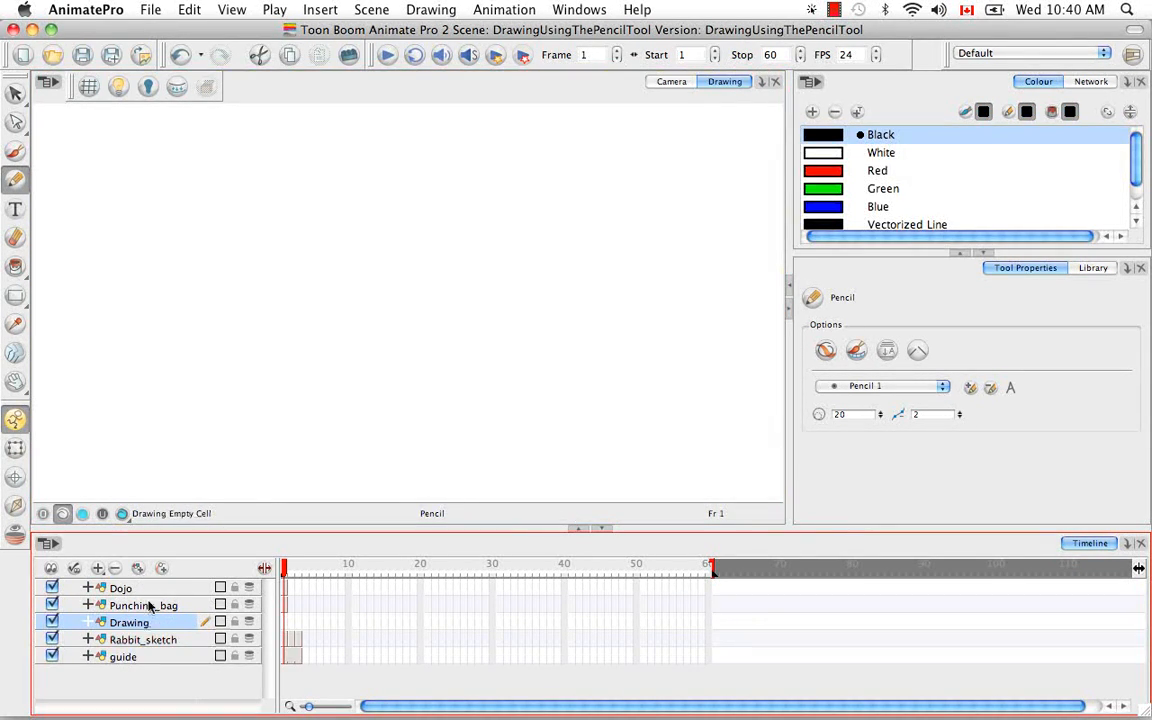
double_click(143, 624)
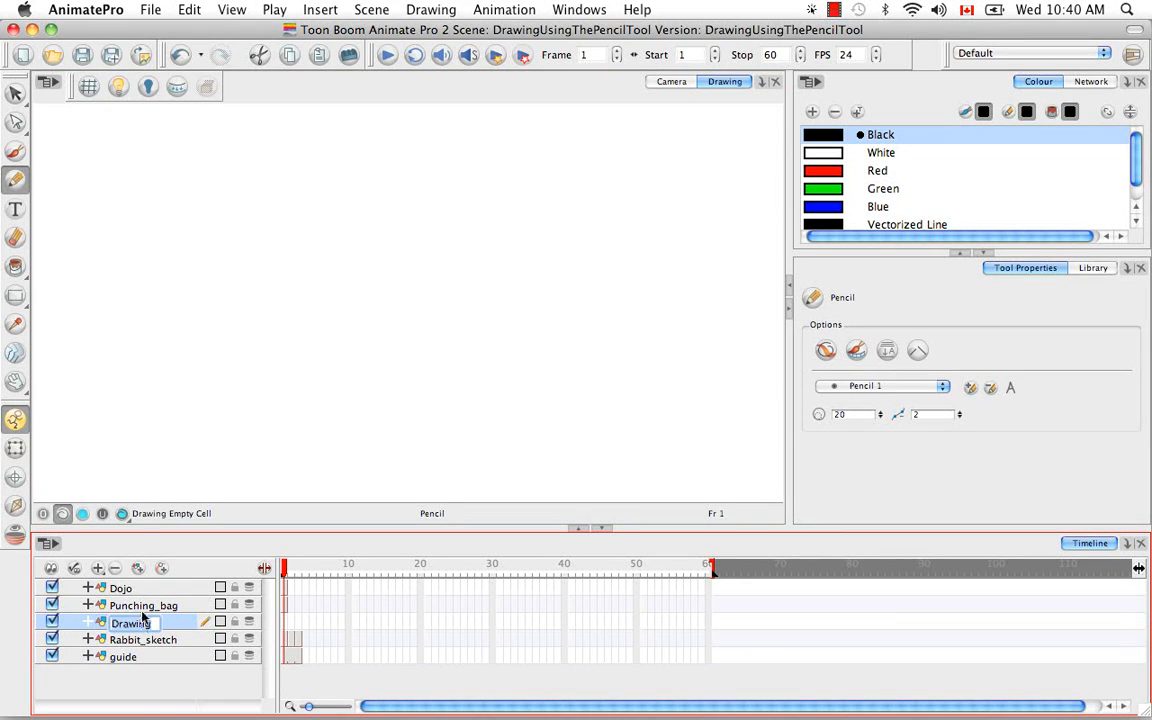
key("BackSpace")
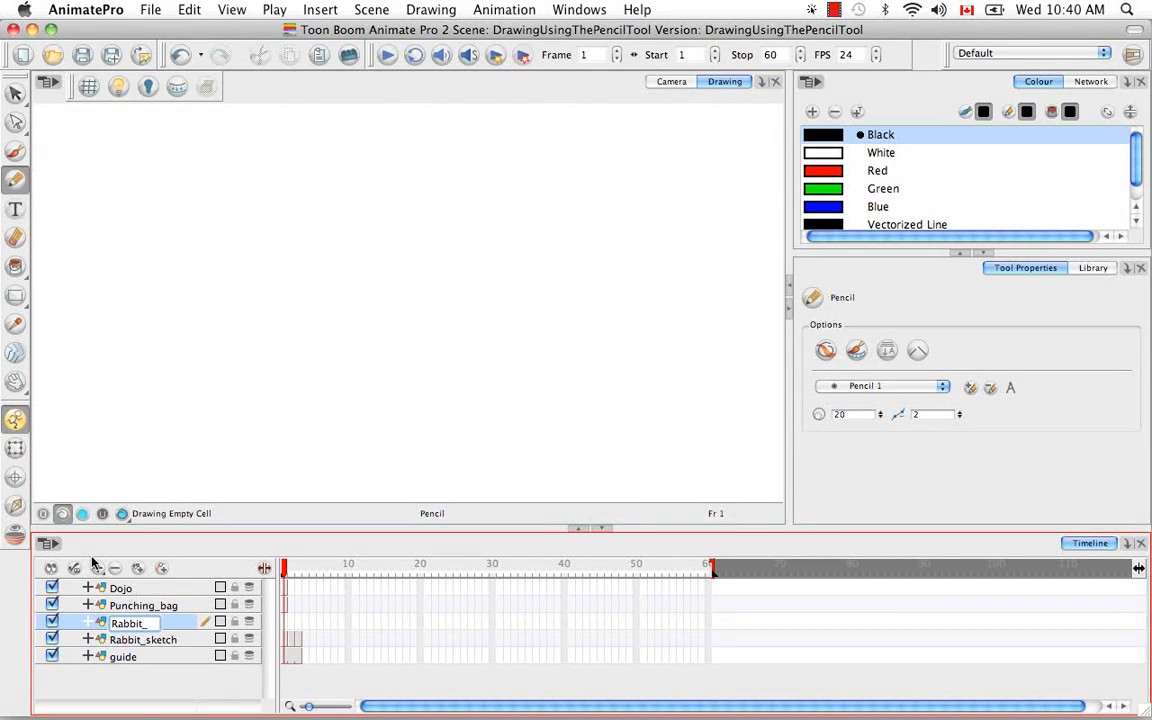
type("Rabbit_clean")
key("Return")
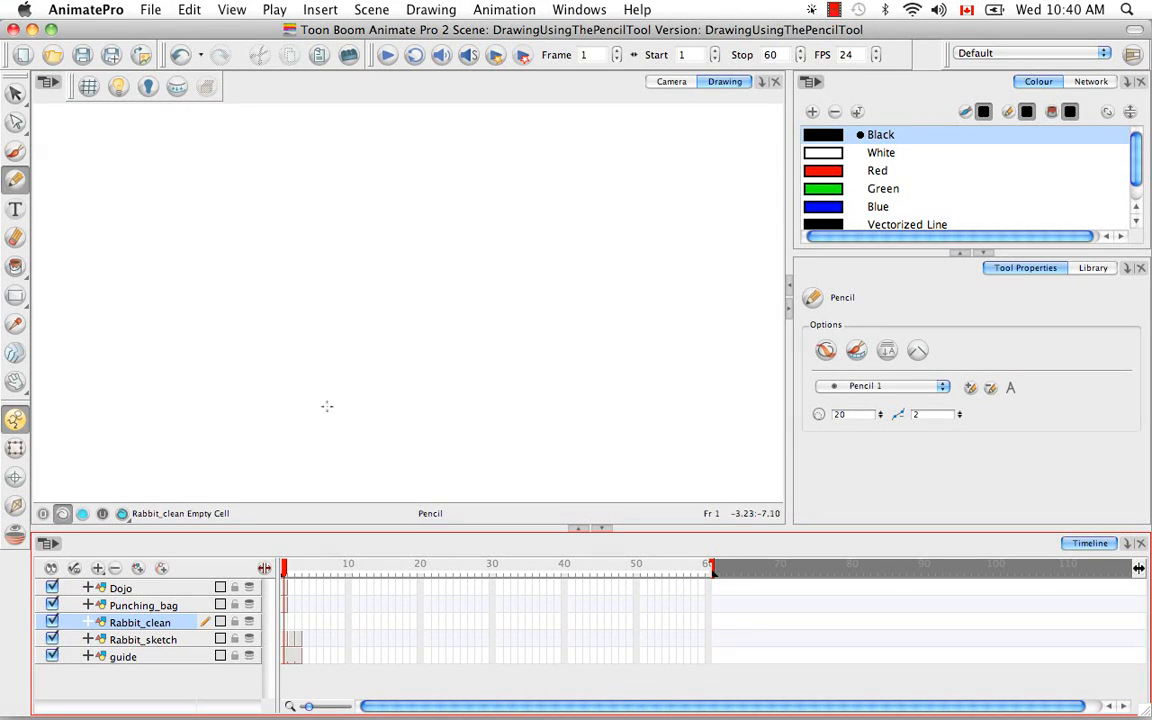
- Turn on the light table and hide the Dojo, Punching_bag and guide layers, leaving only the rabbit layers displayed
left_click(115, 85)
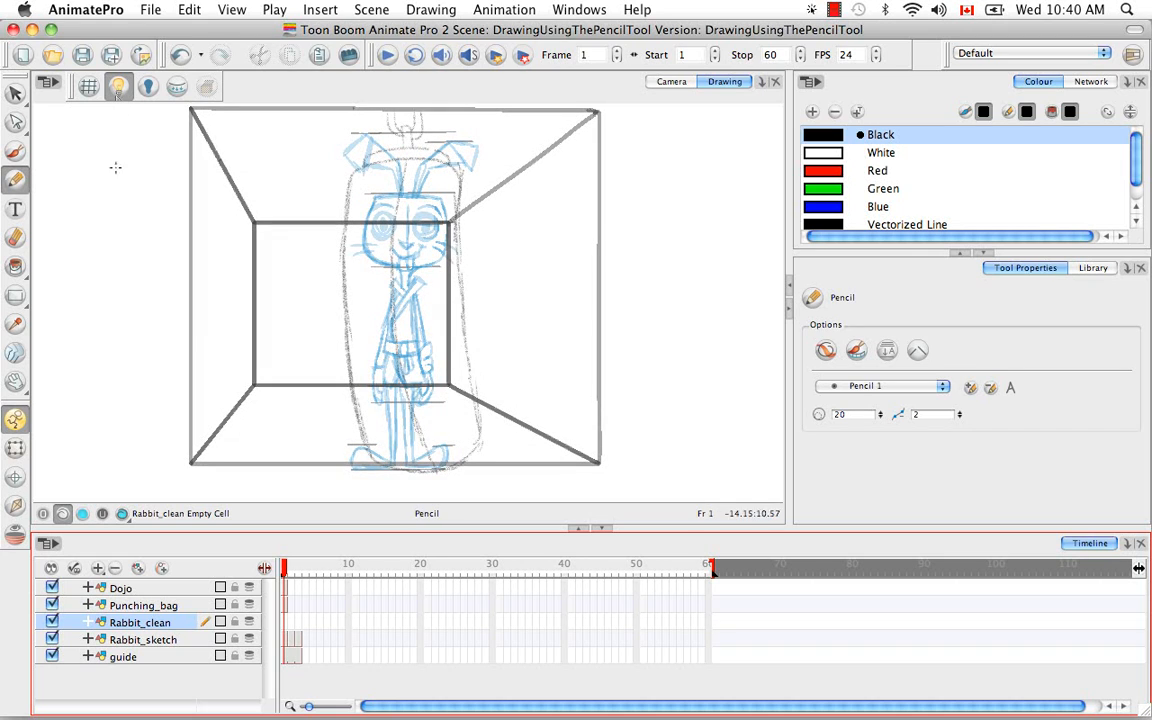
left_click(52, 588)
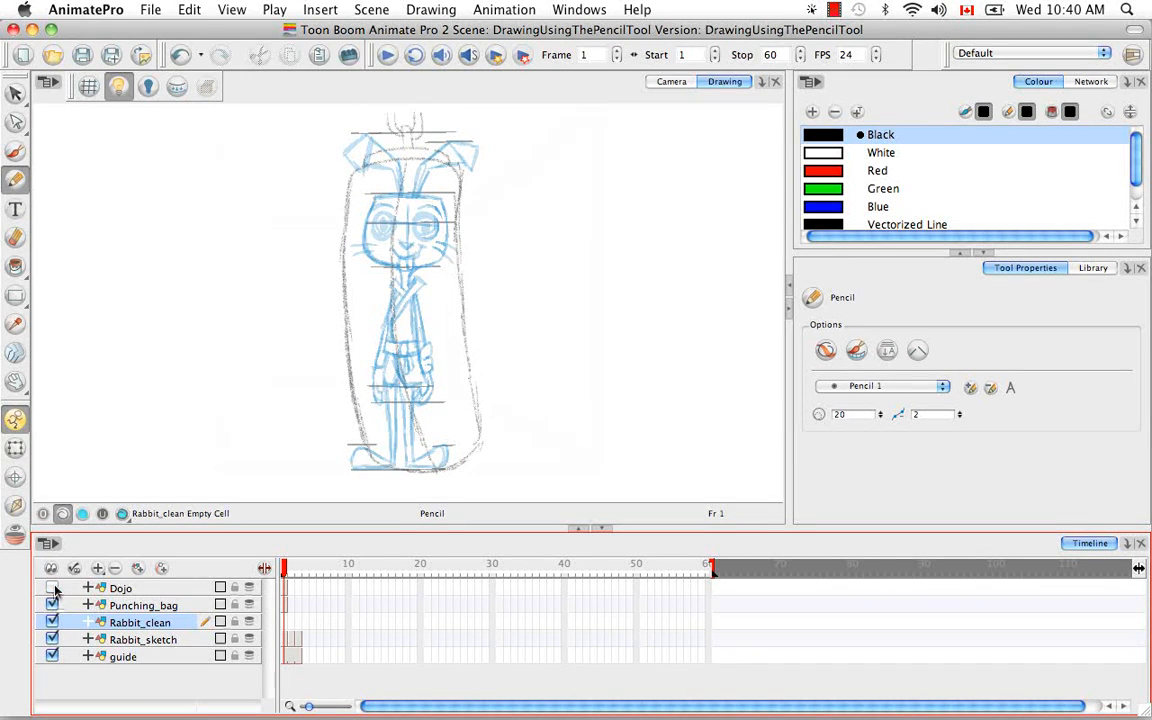
left_click(52, 605)
left_click(52, 656)
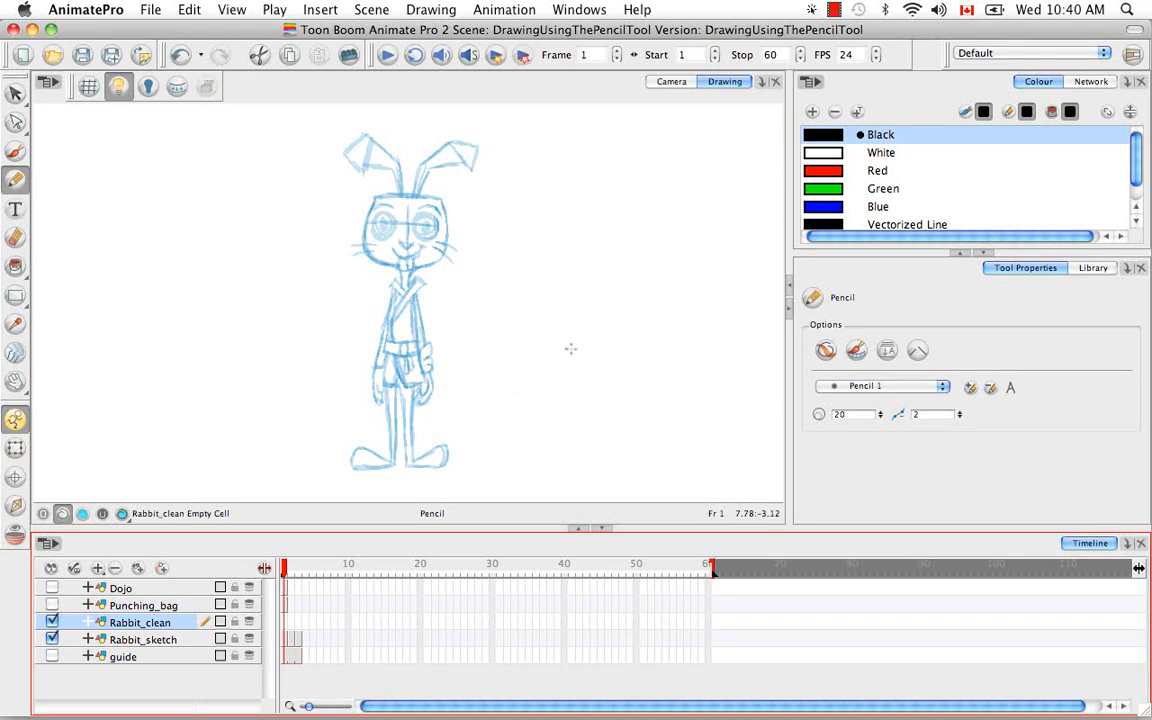
- Frame the rabbit's head close up at a tilted angle and choose the Pencil 6 preset
mouse_move(586, 332)
left_mouse_down()
mouse_move(597, 298)
mouse_move(542, 271)
left_mouse_up()
key("super+equal")
key("super+equal")
key("super+equal")
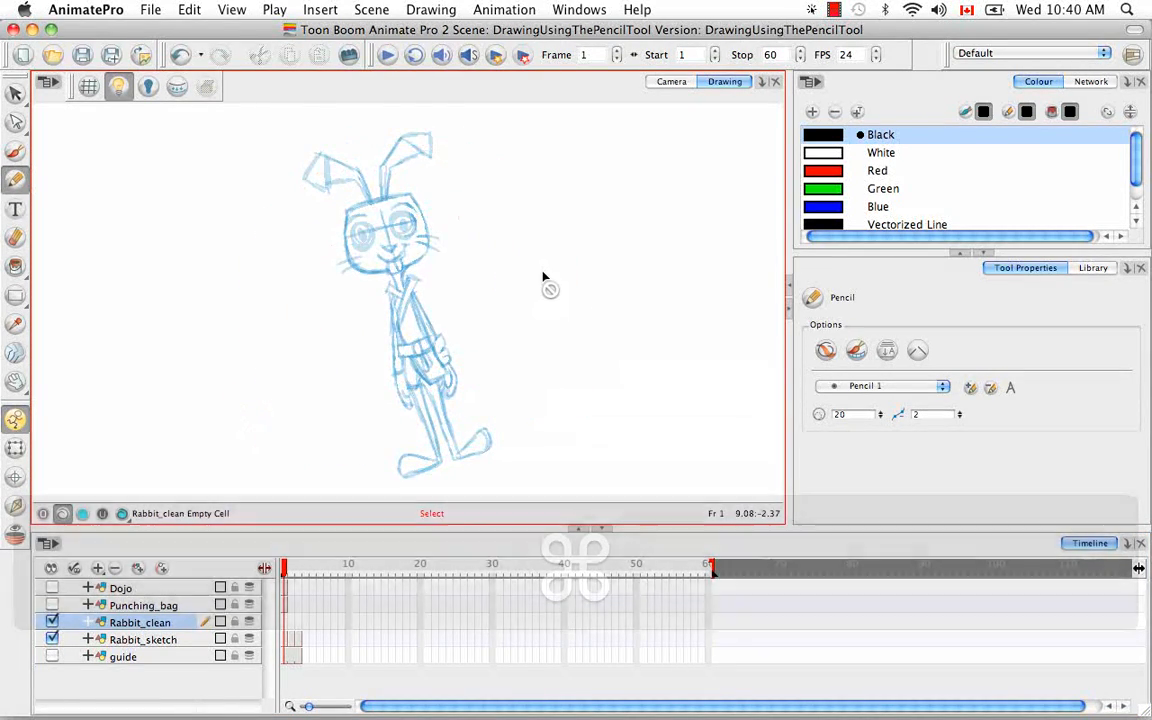
mouse_move(476, 307)
left_mouse_down()
mouse_move(512, 442)
mouse_move(478, 442)
mouse_move(481, 393)
mouse_move(496, 383)
left_mouse_up()
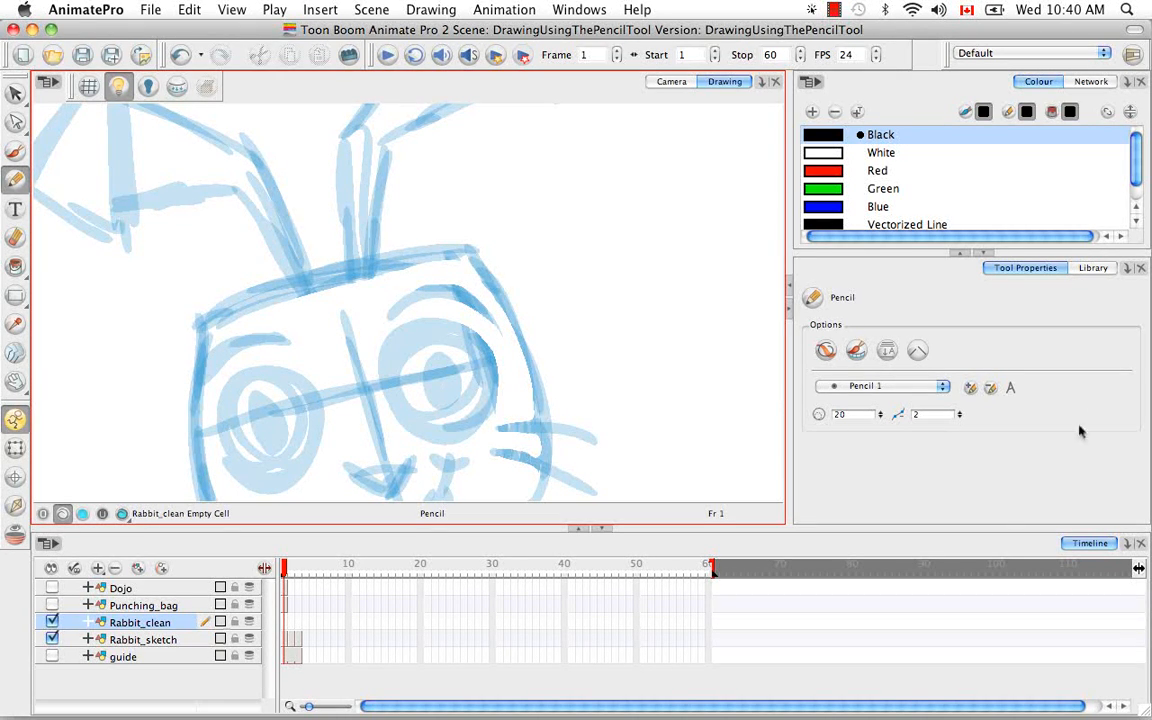
left_click(943, 387)
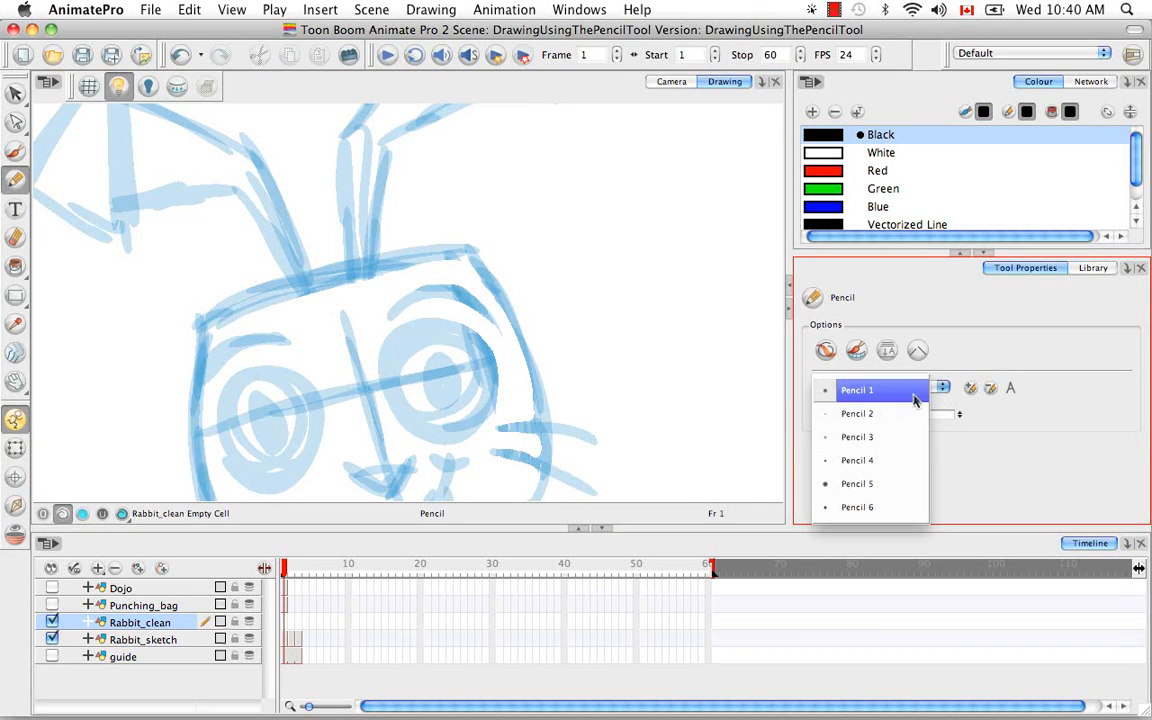
left_click(905, 507)
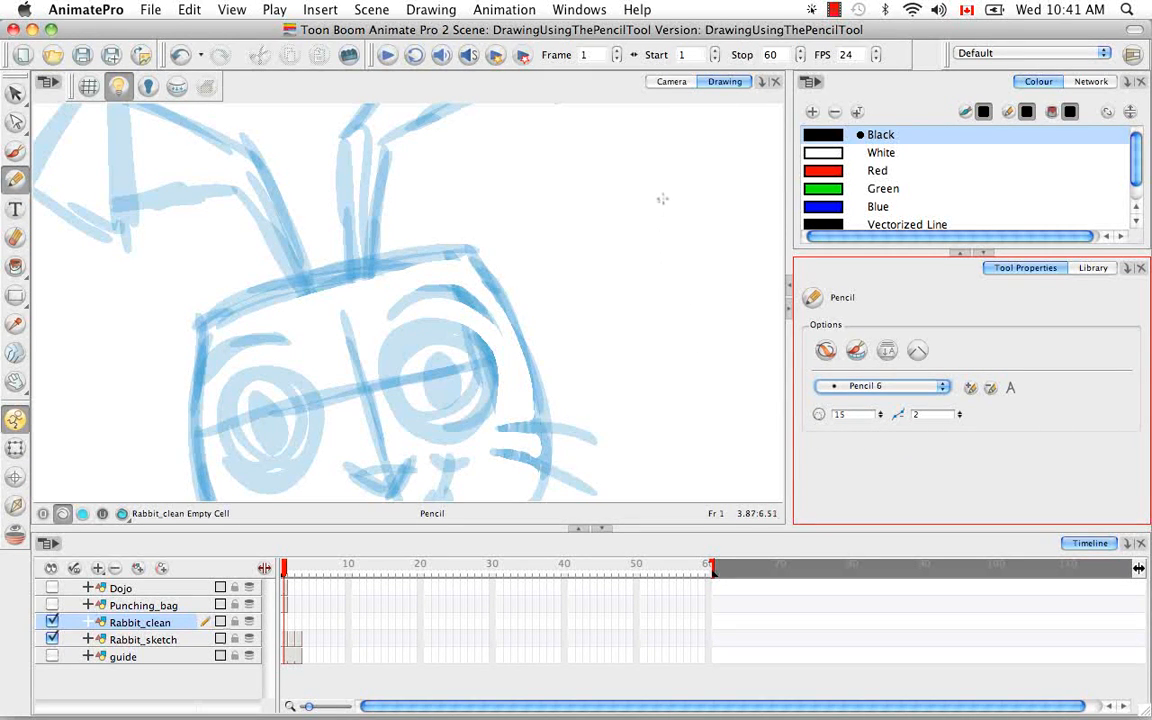
- Draw a slightly curved test stroke in the empty area beside the head and delete it
left_click_drag(661, 198, 651, 388)
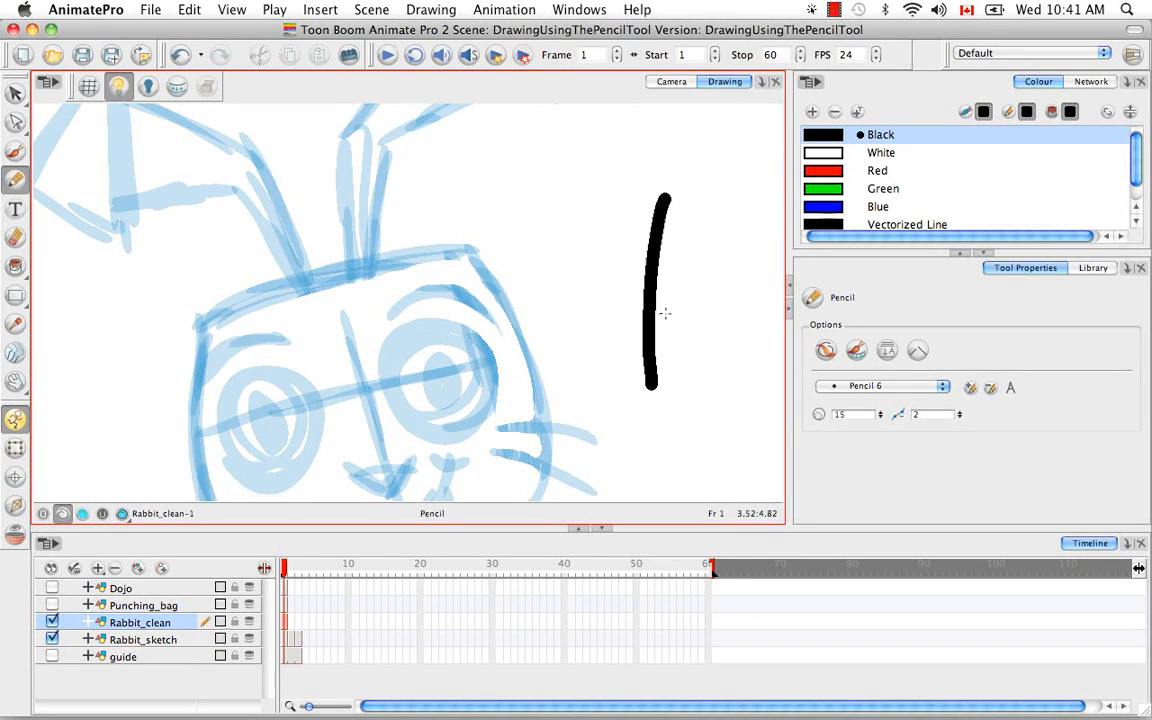
key("v")
key("BackSpace")
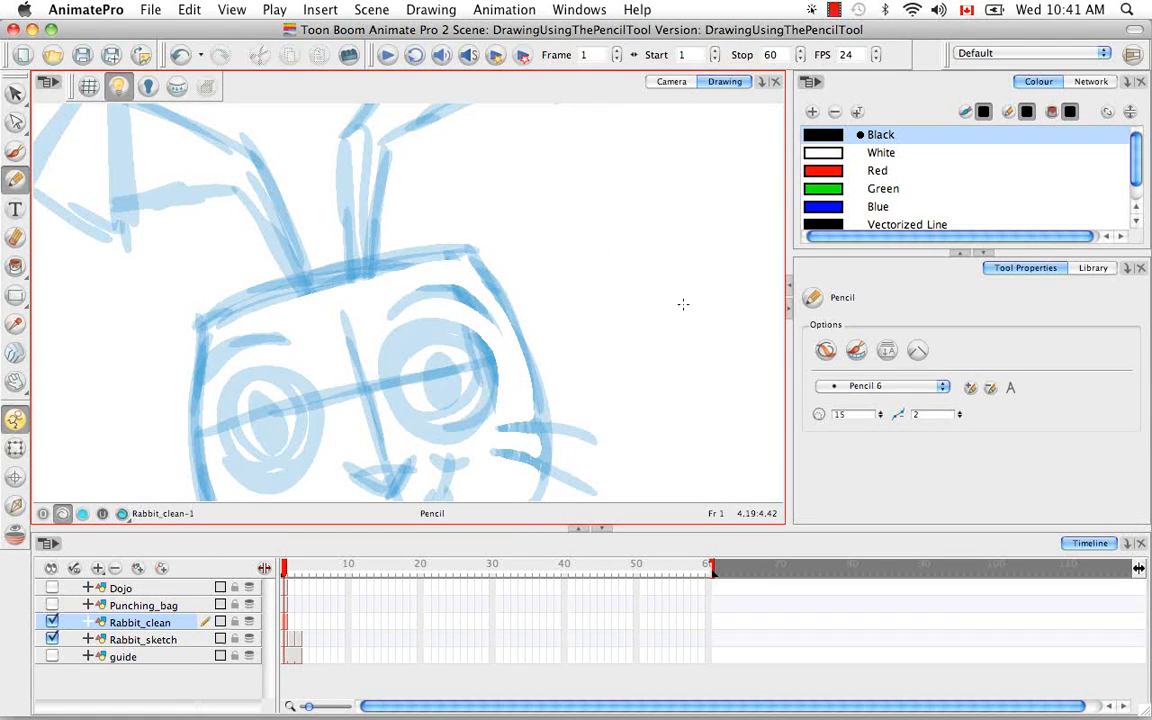
- Draw a zigzag test stroke beside the head, raise the pencil smoothing to 10, and draw a second zigzag for comparison
mouse_move(602, 238)
left_mouse_down()
mouse_move(620, 292)
mouse_move(676, 339)
mouse_move(687, 398)
left_mouse_up()
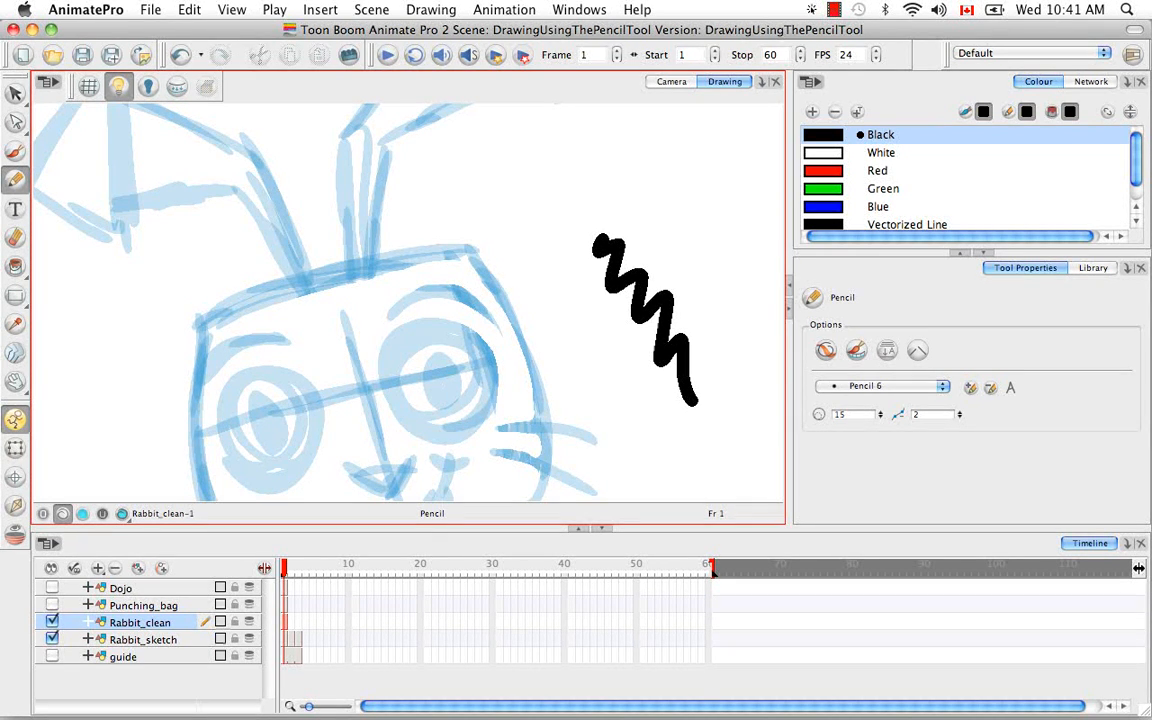
left_click(928, 413)
left_click_drag(959, 414, 960, 368)
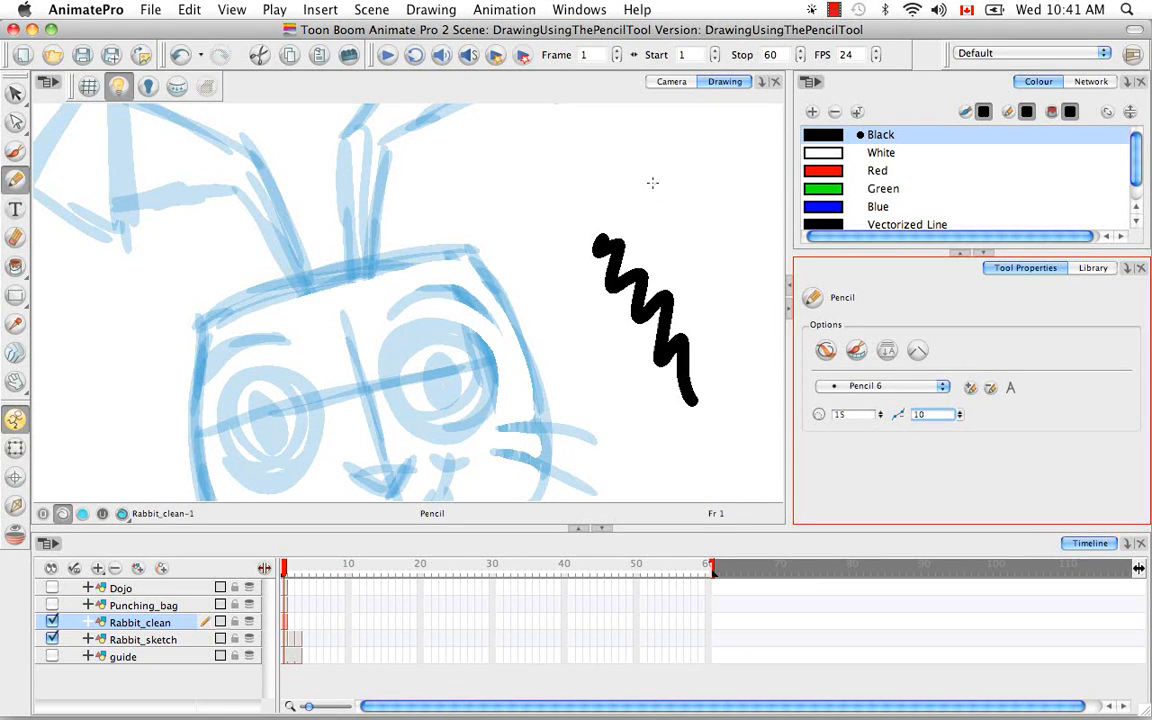
mouse_move(645, 180)
left_mouse_down()
mouse_move(714, 231)
mouse_move(745, 360)
left_mouse_up()
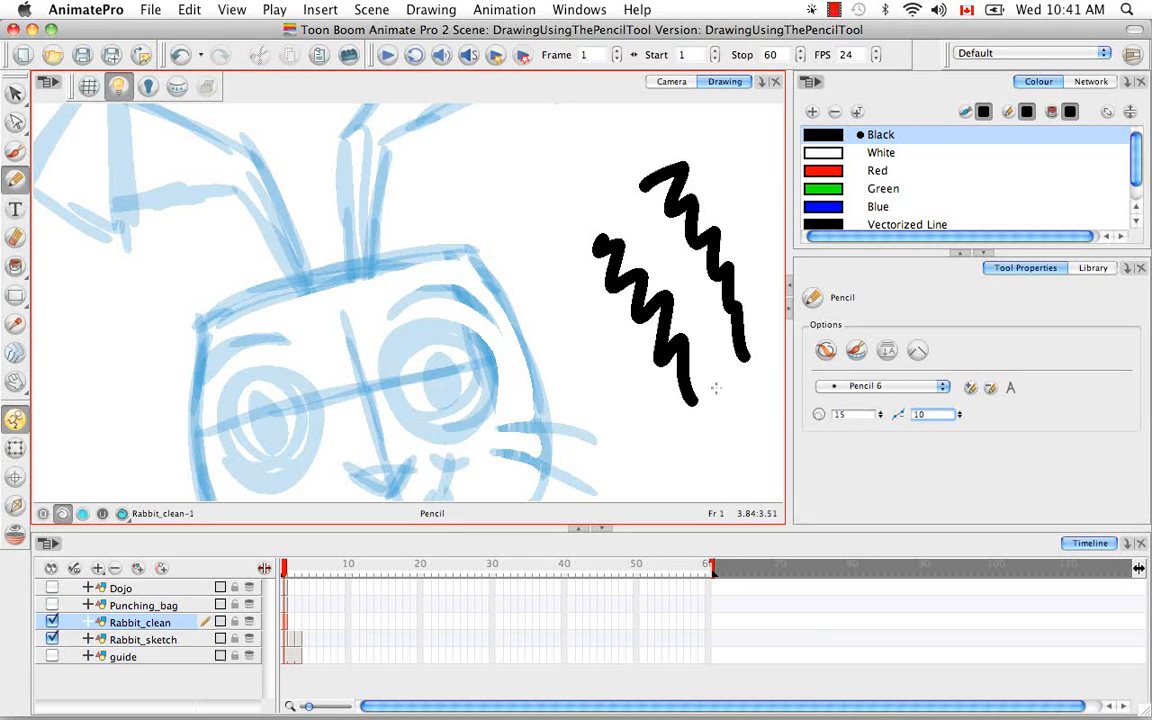
- Delete both zigzag test strokes and set the pencil smoothing back to 2
key("v")
left_click_drag(746, 200, 694, 342)
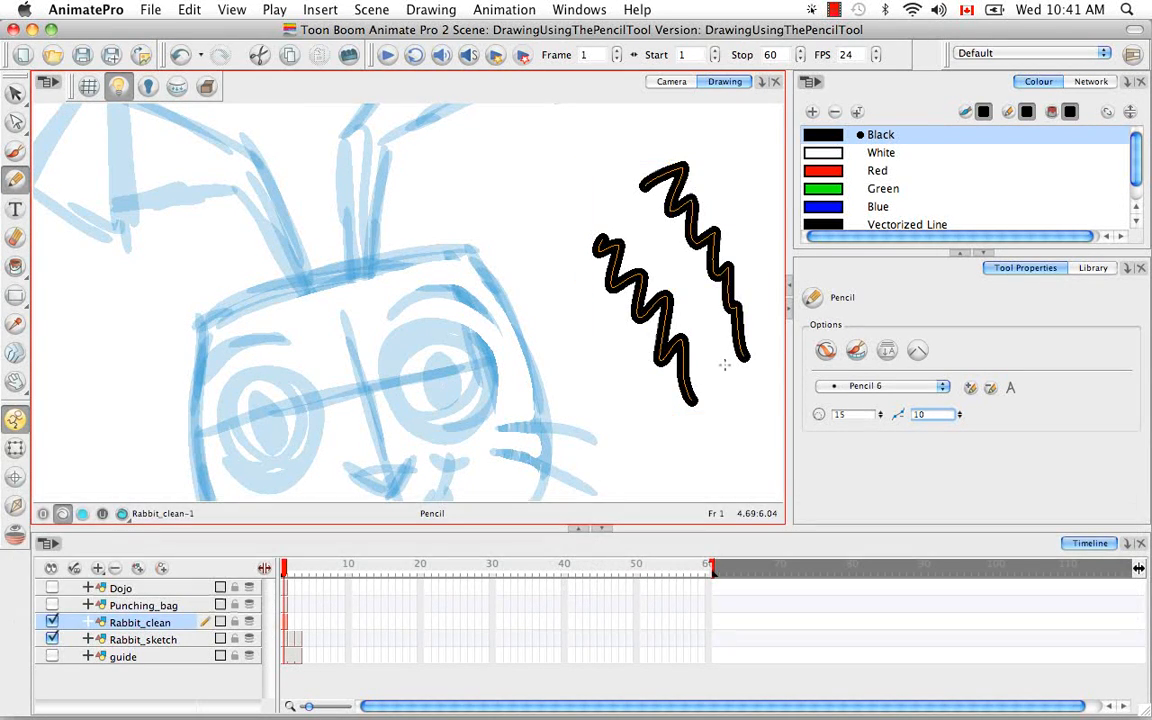
key("BackSpace")
left_click_drag(929, 415, 904, 421)
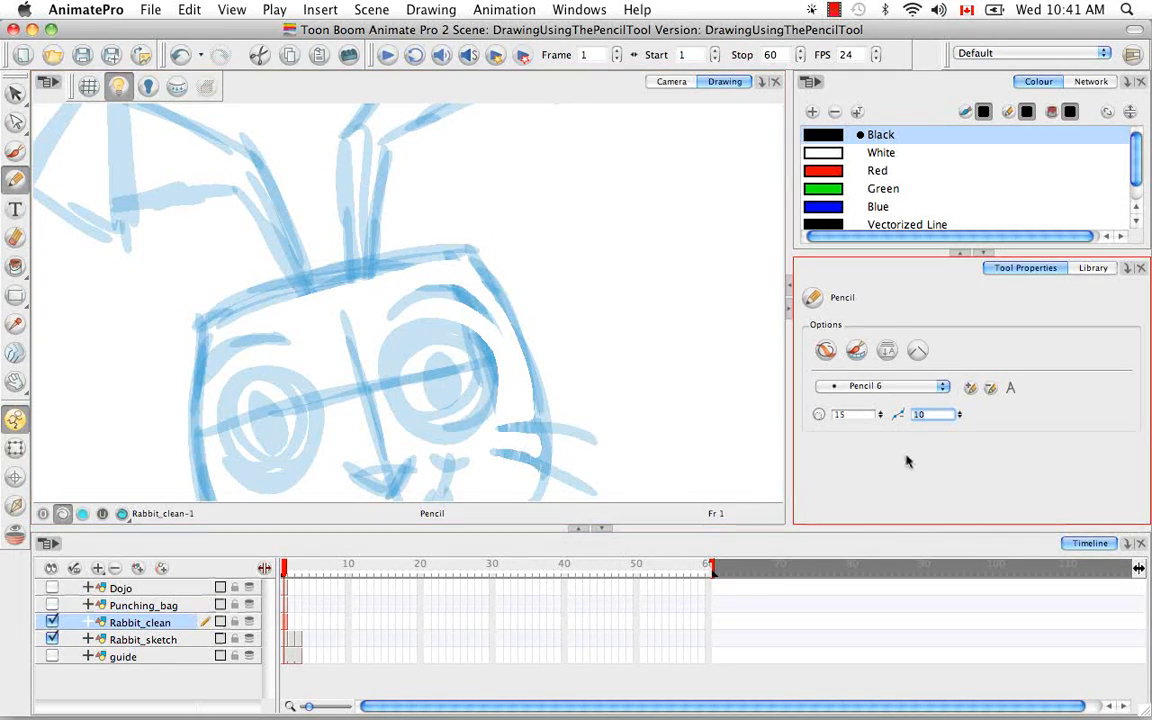
type("2")
key("Return")
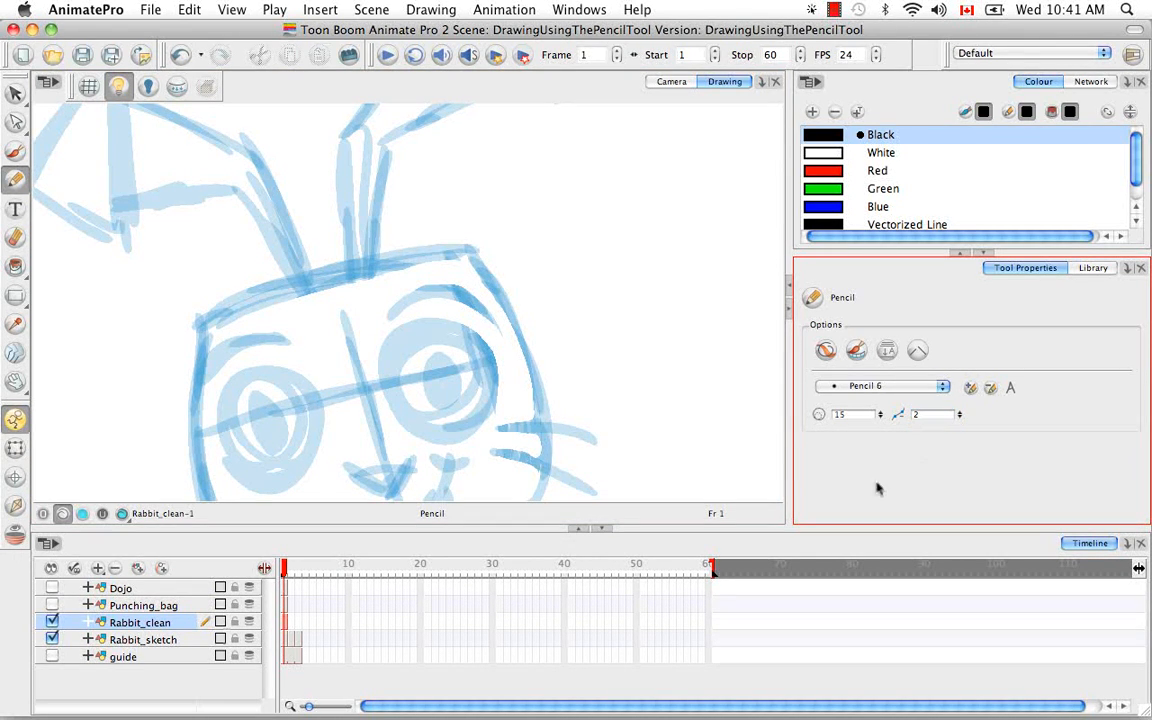
- Trace the top edge of the rabbit's head in black from corner to corner over the sketch
key("alt")
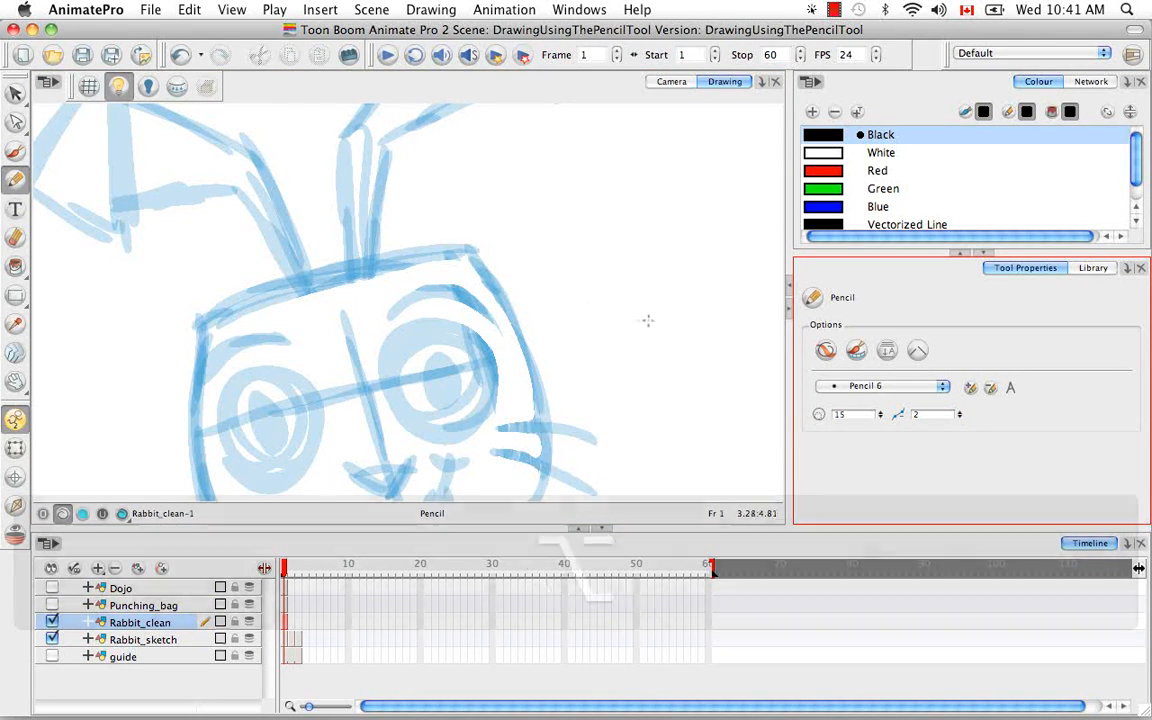
left_click_drag(648, 320, 655, 281)
key("space")
left_click_drag(512, 301, 633, 312)
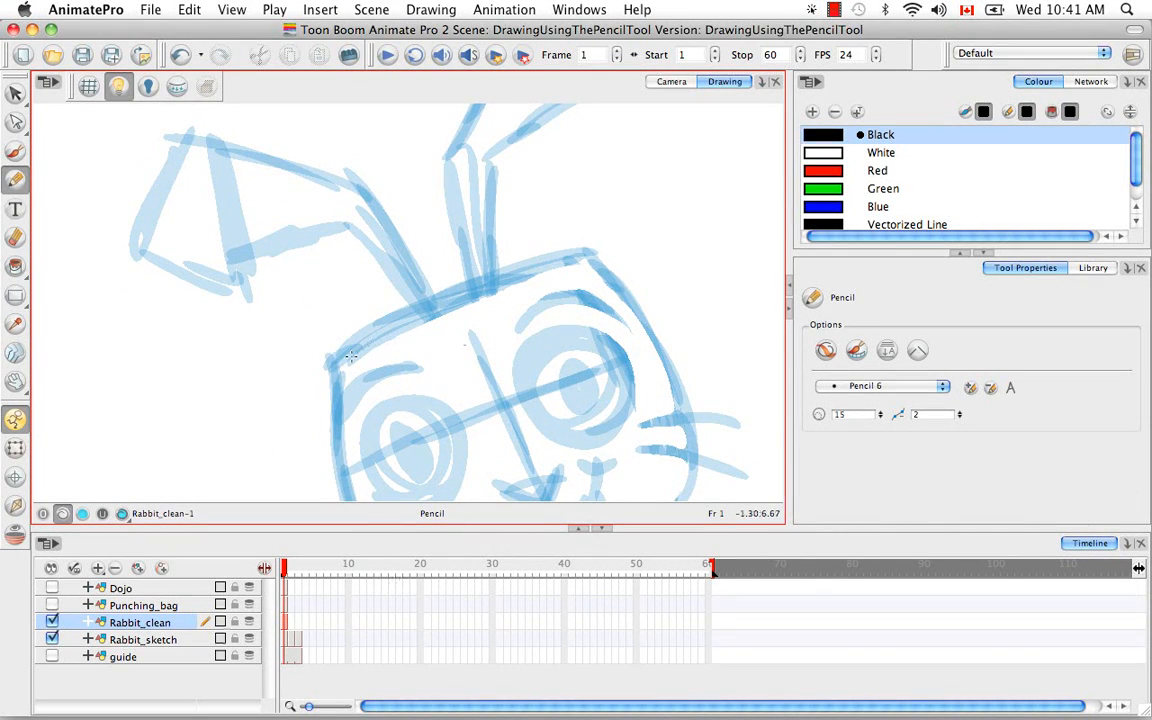
mouse_move(330, 358)
left_mouse_down()
mouse_move(457, 294)
mouse_move(592, 252)
left_mouse_up()
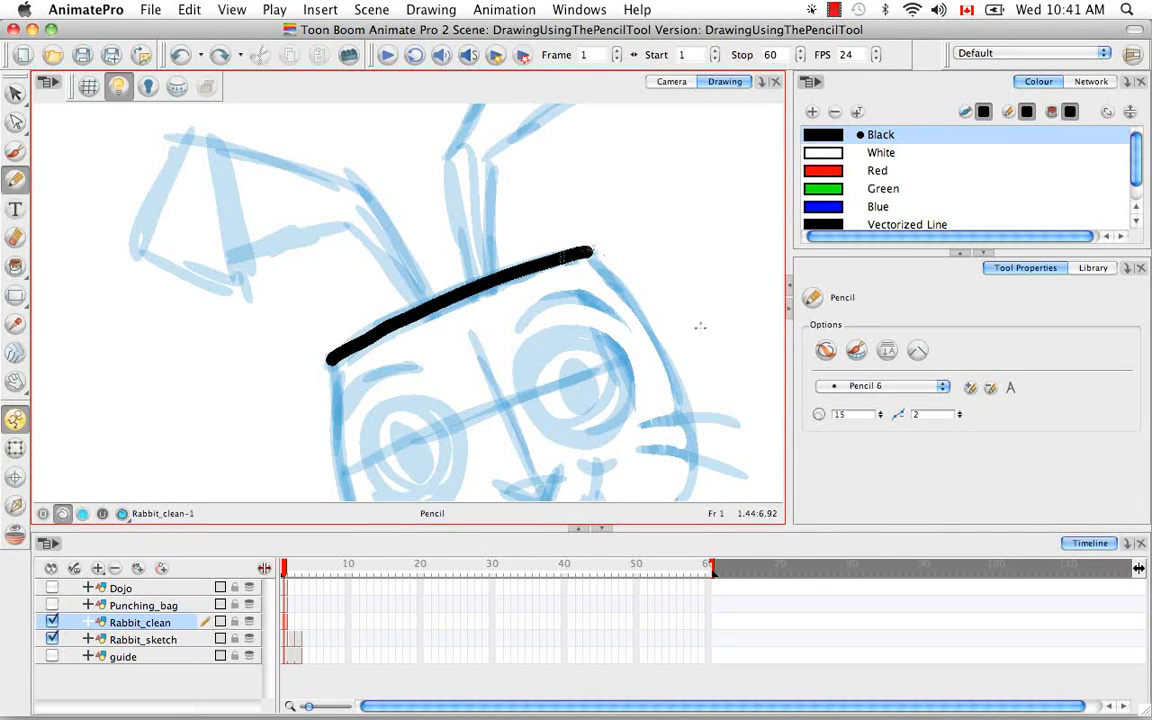
- Trace the sides and jaw of the rabbit's head in black to complete the head outline
left_click_drag(690, 268, 457, 140)
key("space")
left_click_drag(494, 179, 429, 391)
mouse_move(619, 270)
left_mouse_down()
mouse_move(621, 280)
mouse_move(558, 172)
mouse_move(568, 257)
mouse_move(417, 288)
mouse_move(236, 356)
mouse_move(235, 315)
mouse_move(285, 262)
mouse_move(355, 226)
mouse_move(480, 240)
mouse_move(531, 200)
left_mouse_up()
key("space")
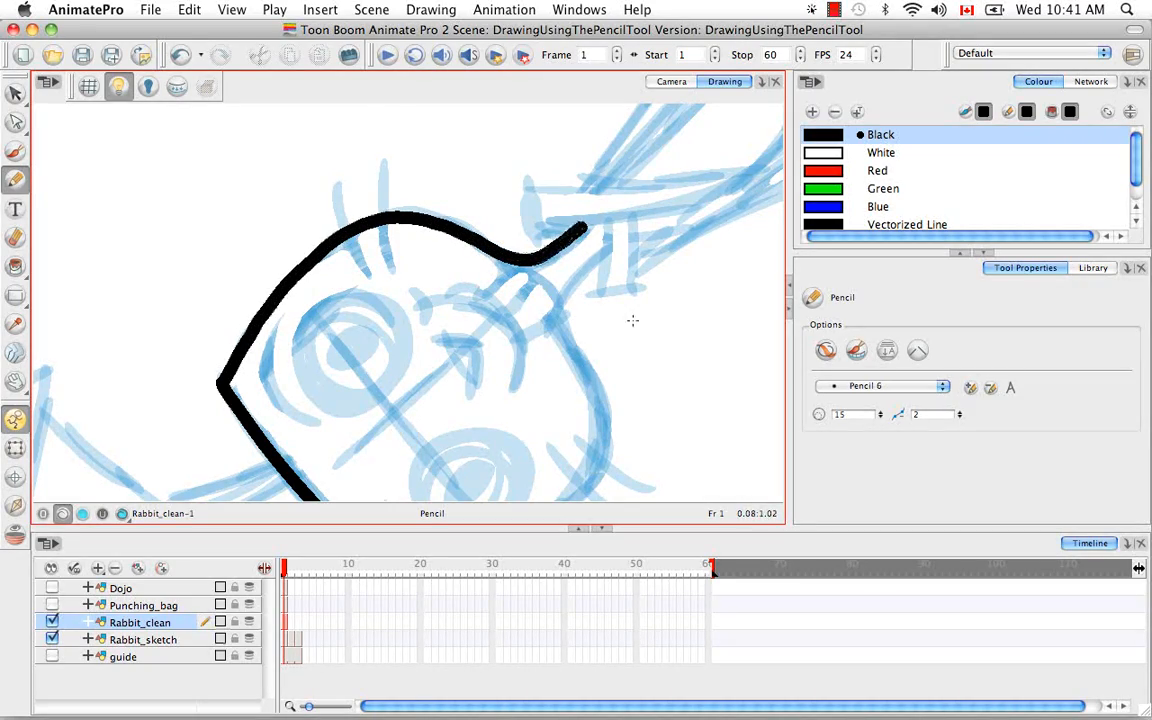
mouse_move(572, 290)
left_mouse_down()
mouse_move(653, 274)
mouse_move(288, 216)
mouse_move(450, 393)
mouse_move(445, 407)
left_mouse_up()
key("space")
mouse_move(326, 443)
left_mouse_down()
mouse_move(395, 400)
mouse_move(427, 265)
mouse_move(470, 228)
mouse_move(575, 214)
mouse_move(668, 228)
left_mouse_up()
- Trace the outer edge of the rabbit's right-hand ear in black, starting from the top of the head
key("alt+super")
left_click_drag(767, 342, 548, 103)
key("space")
left_click_drag(627, 210, 418, 425)
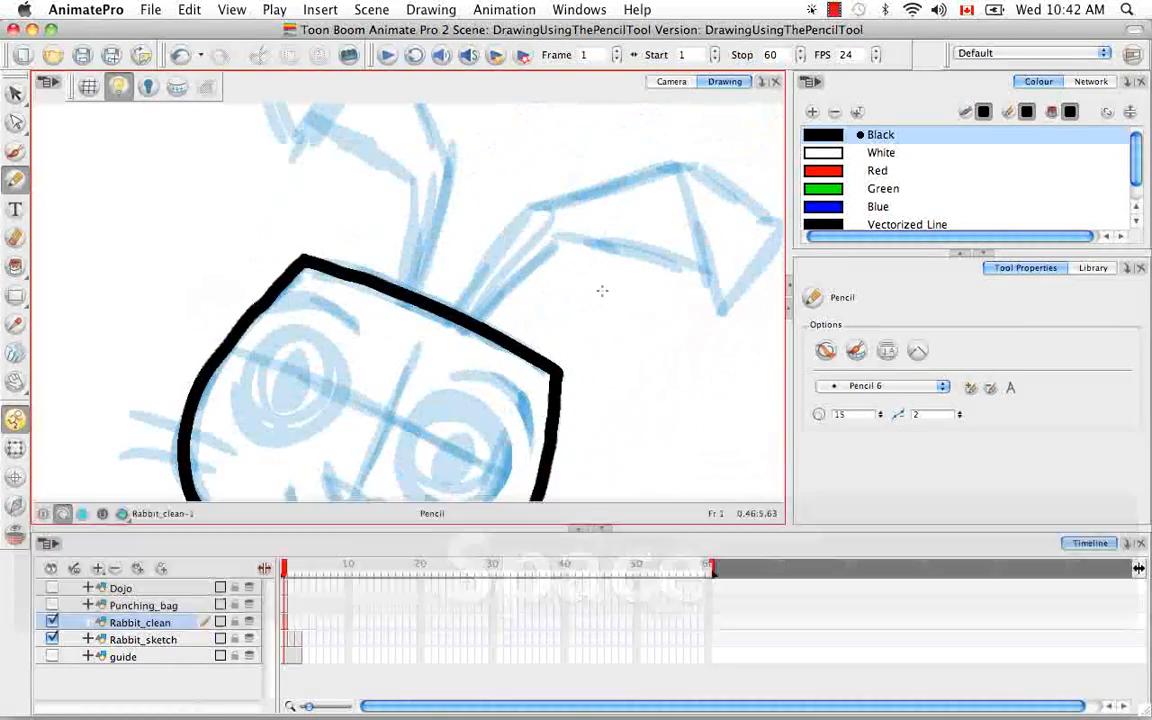
key("alt+super")
mouse_move(604, 285)
left_mouse_down()
mouse_move(630, 321)
mouse_move(483, 334)
mouse_move(366, 384)
mouse_move(597, 172)
mouse_move(550, 136)
left_mouse_up()
key("space")
key("alt+super")
key("space")
left_click_drag(536, 213, 486, 363)
mouse_move(388, 410)
left_mouse_down()
mouse_move(510, 274)
mouse_move(572, 171)
mouse_move(521, 143)
left_mouse_up()
key("alt+super")
key("space")
mouse_move(480, 208)
left_mouse_down()
mouse_move(448, 344)
mouse_move(511, 248)
left_mouse_up()
- Trace the folded tip of the right-hand ear, letting the strokes cross slightly at each corner
key("alt+super")
left_click_drag(589, 340, 431, 103)
key("space")
left_click_drag(458, 210, 468, 395)
mouse_move(368, 398)
left_mouse_down()
mouse_move(406, 340)
mouse_move(458, 304)
left_mouse_up()
key("alt+super")
left_click_drag(546, 397, 383, 180)
key("space")
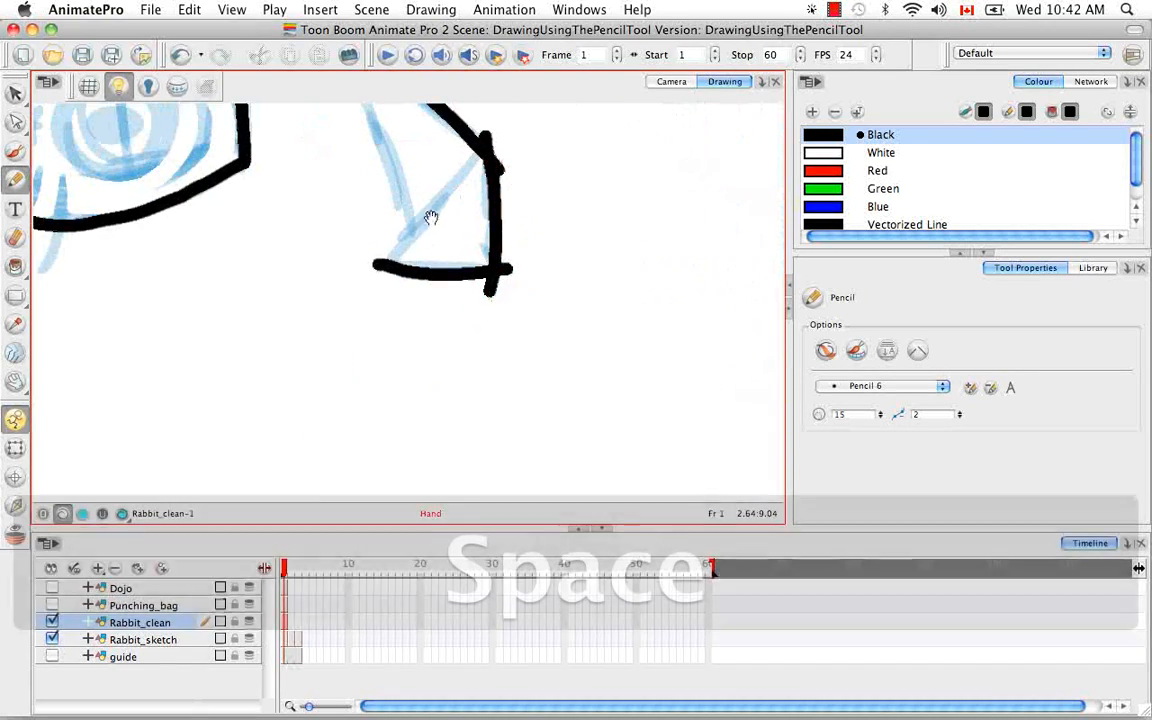
mouse_move(414, 251)
left_mouse_down()
mouse_move(393, 385)
mouse_move(470, 275)
left_mouse_up()
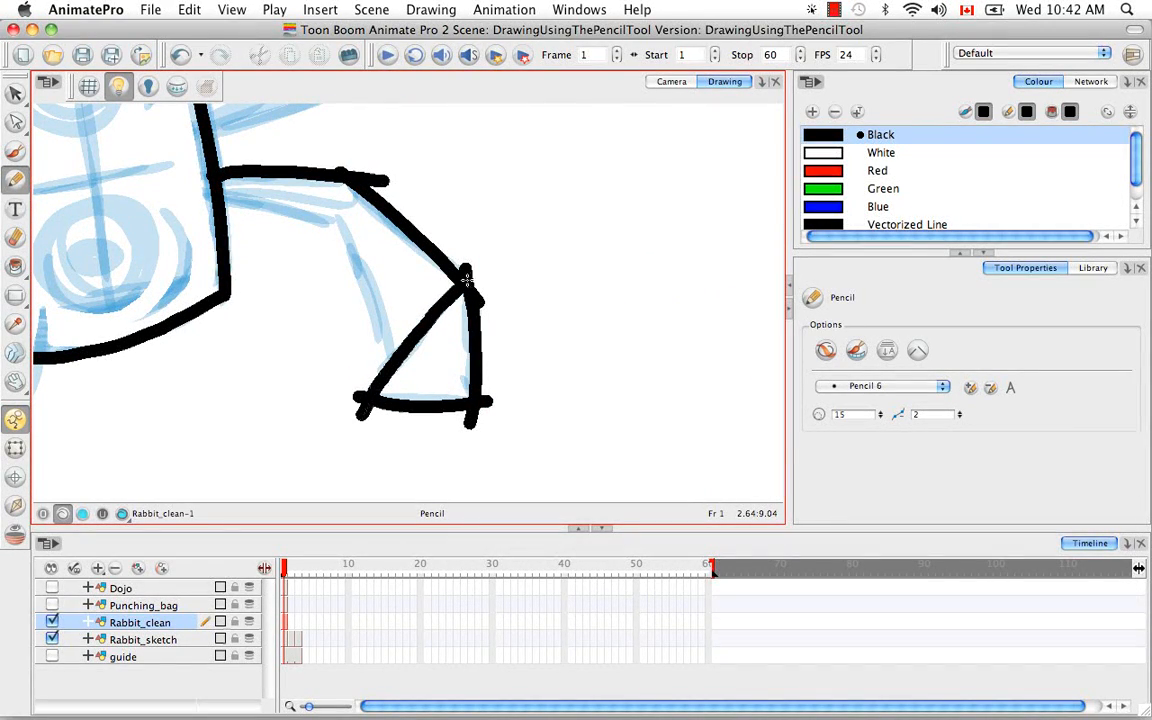
- Trace the inner edge of the right-hand ear from the folded tip to the bend
key("alt+super")
mouse_move(571, 278)
left_mouse_down()
mouse_move(481, 404)
mouse_move(422, 277)
mouse_move(400, 404)
left_mouse_up()
key("space")
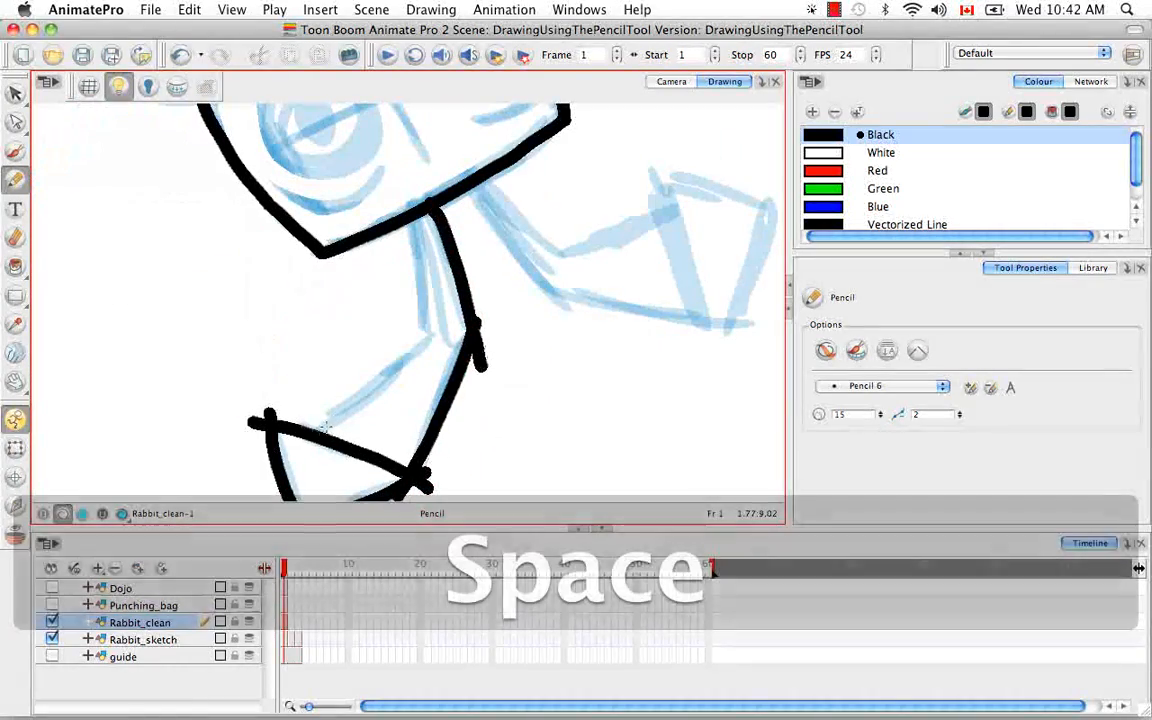
left_click_drag(312, 432, 425, 328)
- Trace the inner stem line of the right-hand ear between the bend and the head, undoing and redrawing the first stroke
key("alt+super")
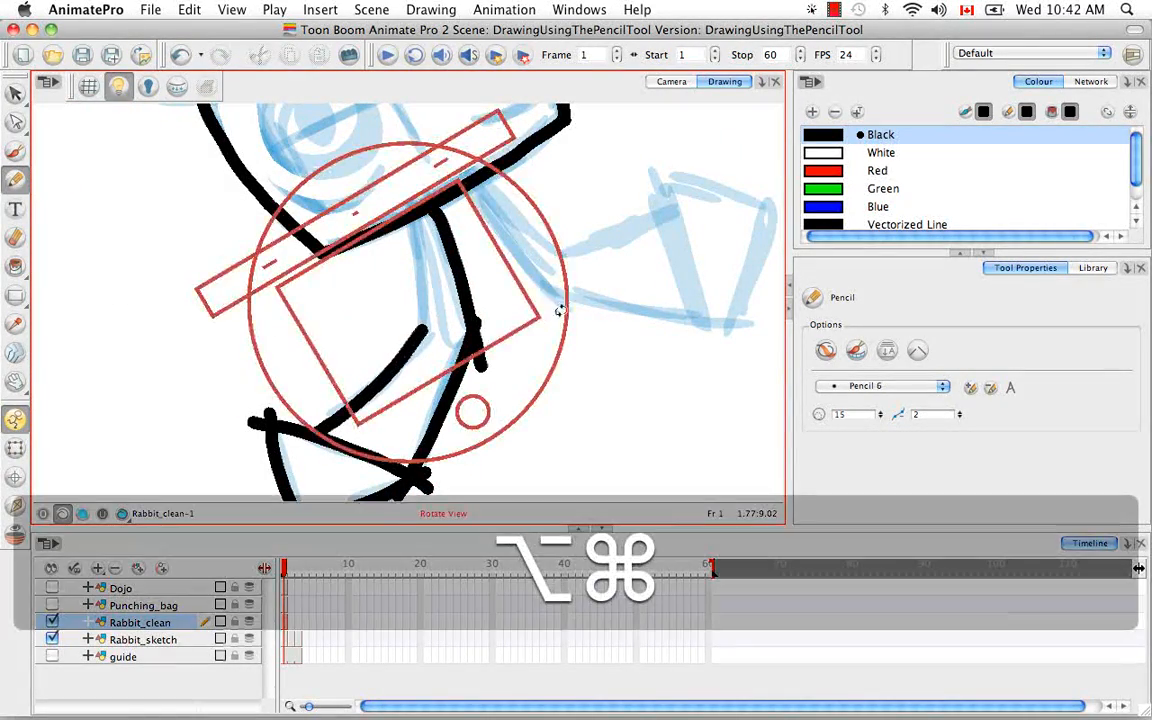
left_click_drag(560, 306, 483, 414)
key("space")
mouse_move(439, 323)
left_mouse_down()
mouse_move(419, 395)
mouse_move(472, 338)
left_mouse_up()
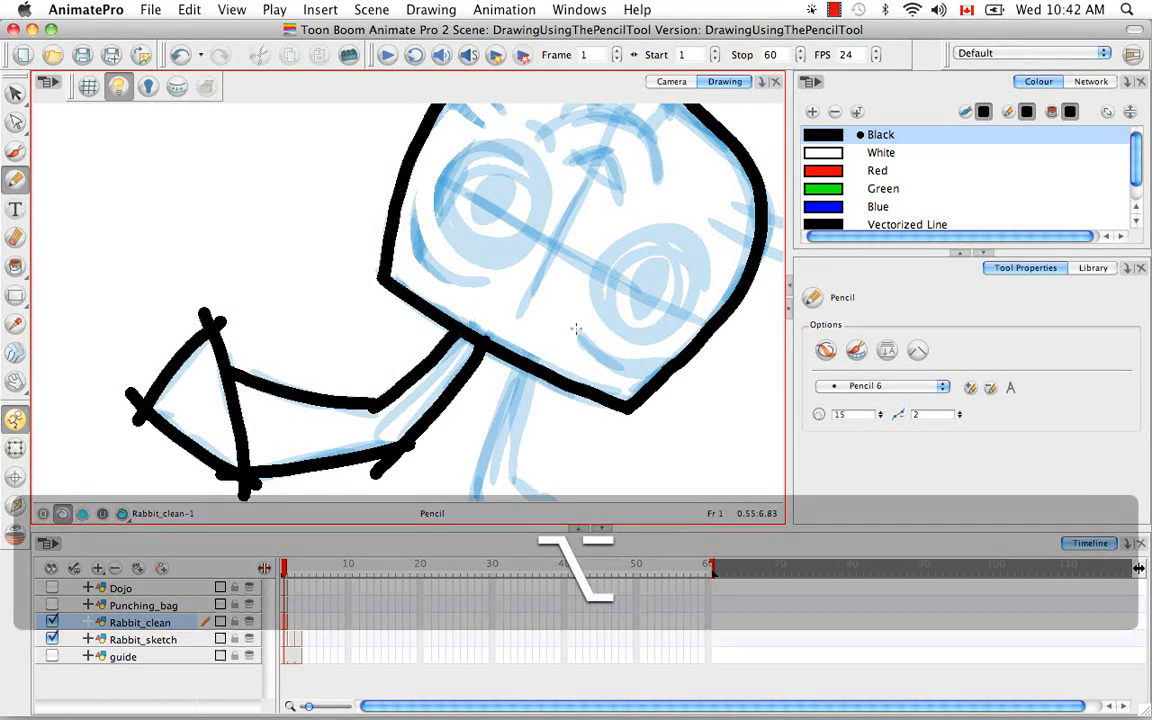
key("super+z")
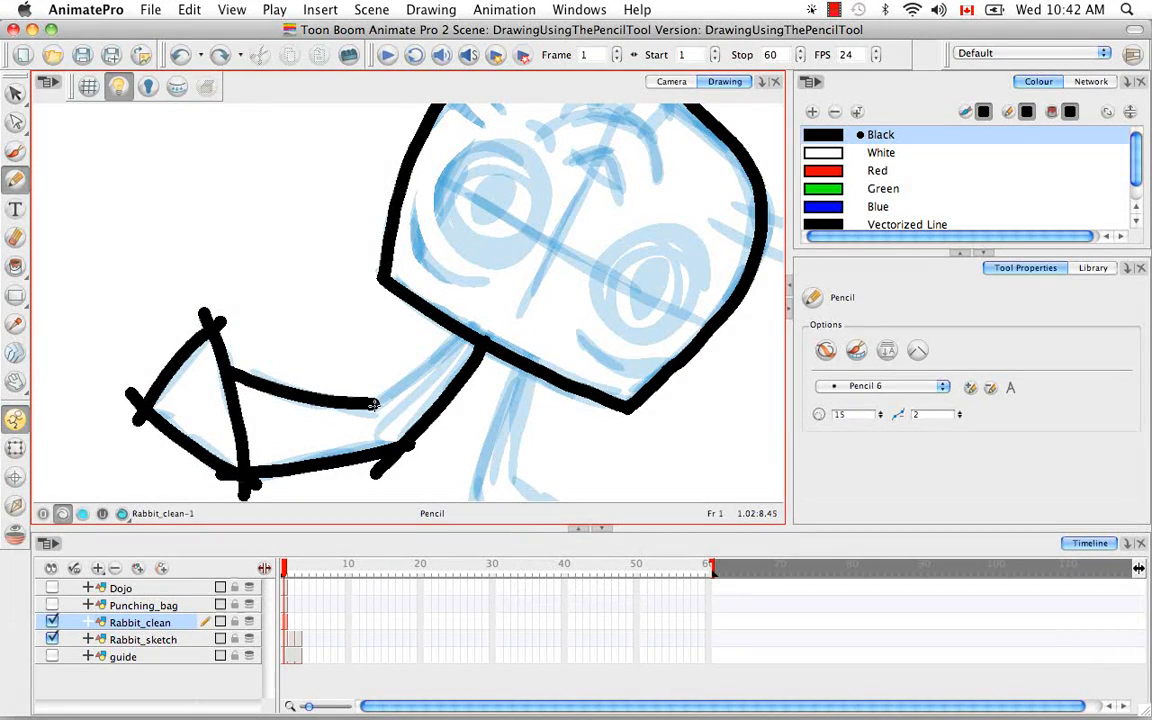
key("alt+super")
left_click_drag(586, 328, 502, 386)
key("space")
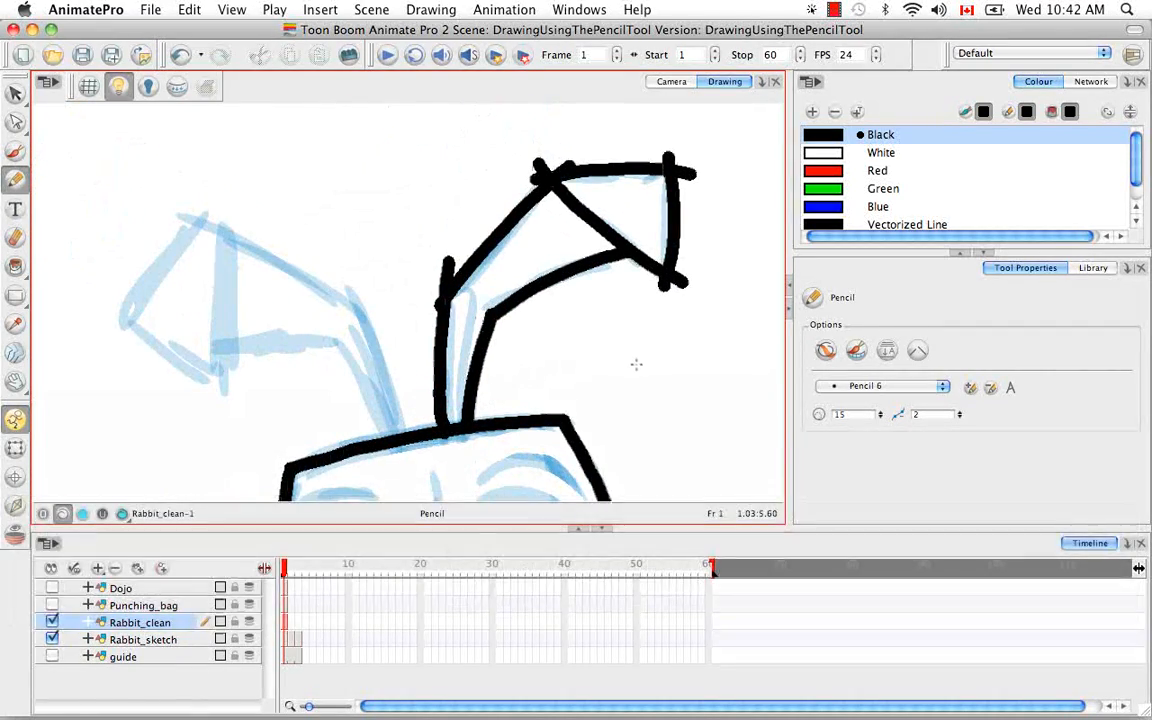
- Select the right-hand ear's pencil strokes one at a time to examine how the ear is built from separate lines
key("v")
left_click(518, 290)
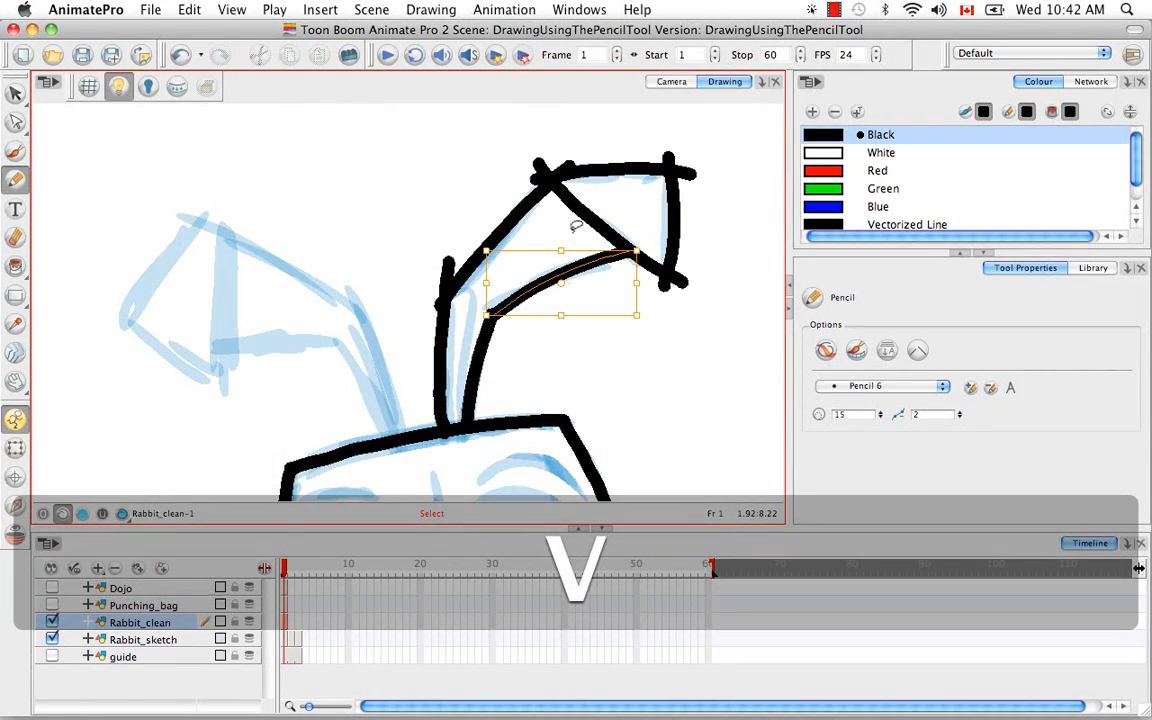
left_click(520, 204)
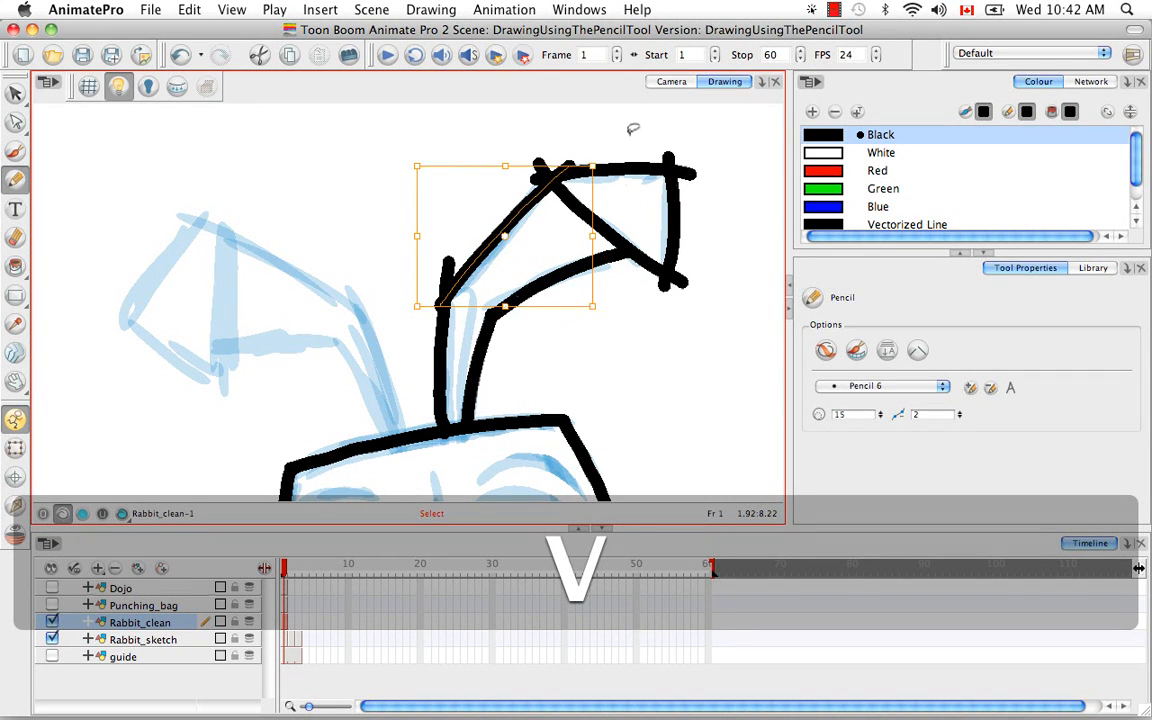
left_click(600, 172)
left_click(670, 215)
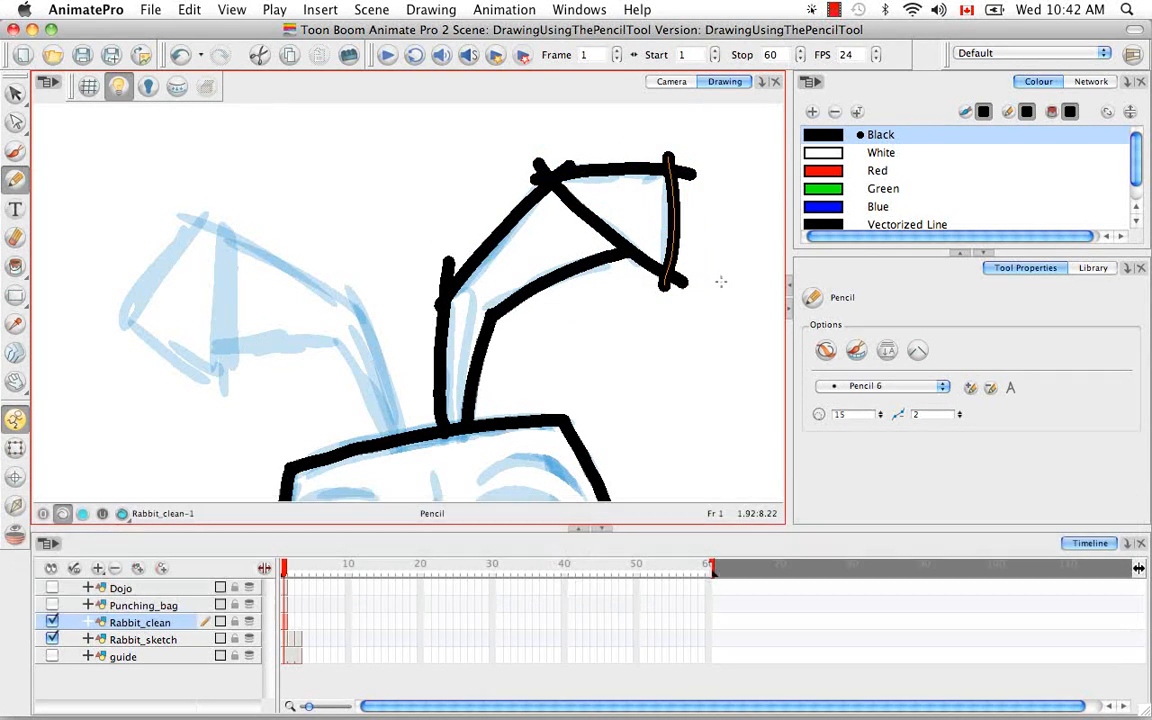
- Try moving and resizing the tip stroke of the right-hand ear, and undo both changes
key("v")
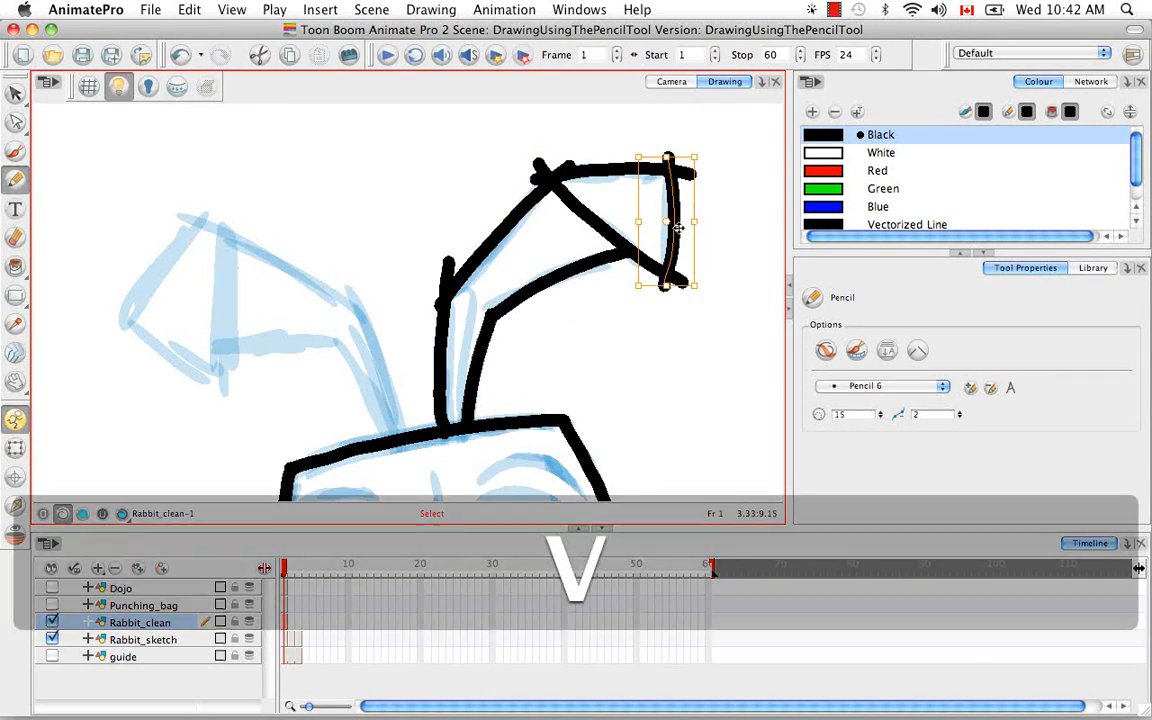
left_click_drag(674, 226, 694, 360)
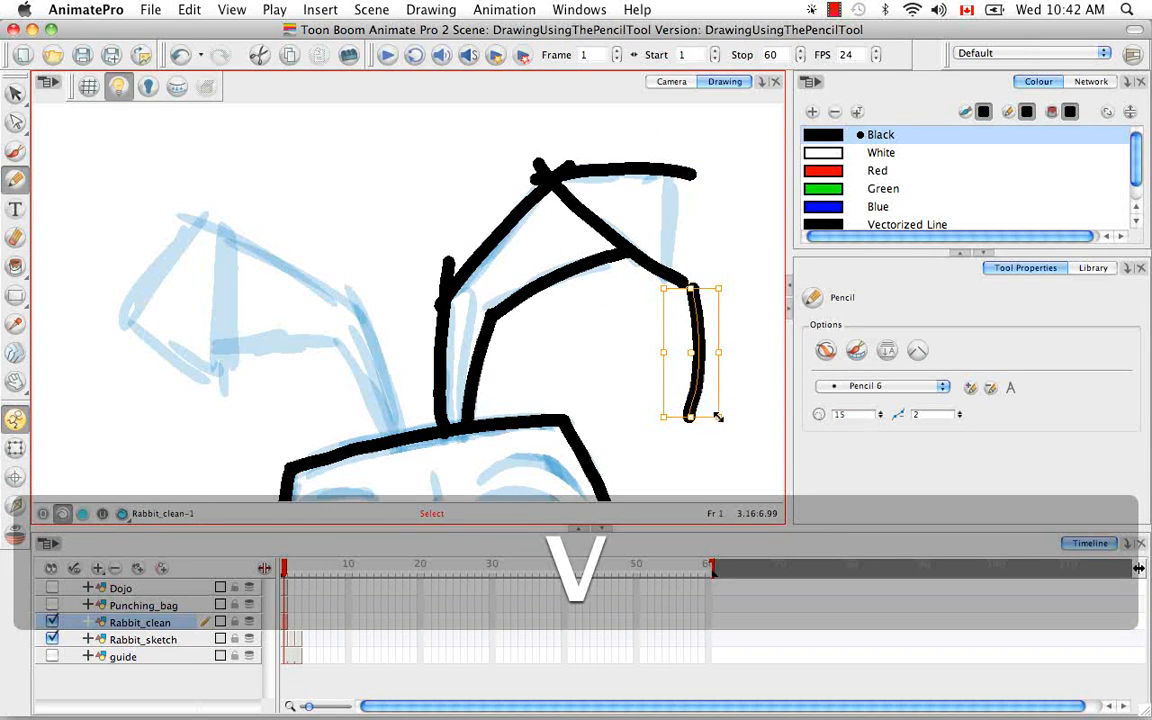
mouse_move(718, 416)
left_mouse_down()
mouse_move(700, 360)
mouse_move(718, 410)
left_mouse_up()
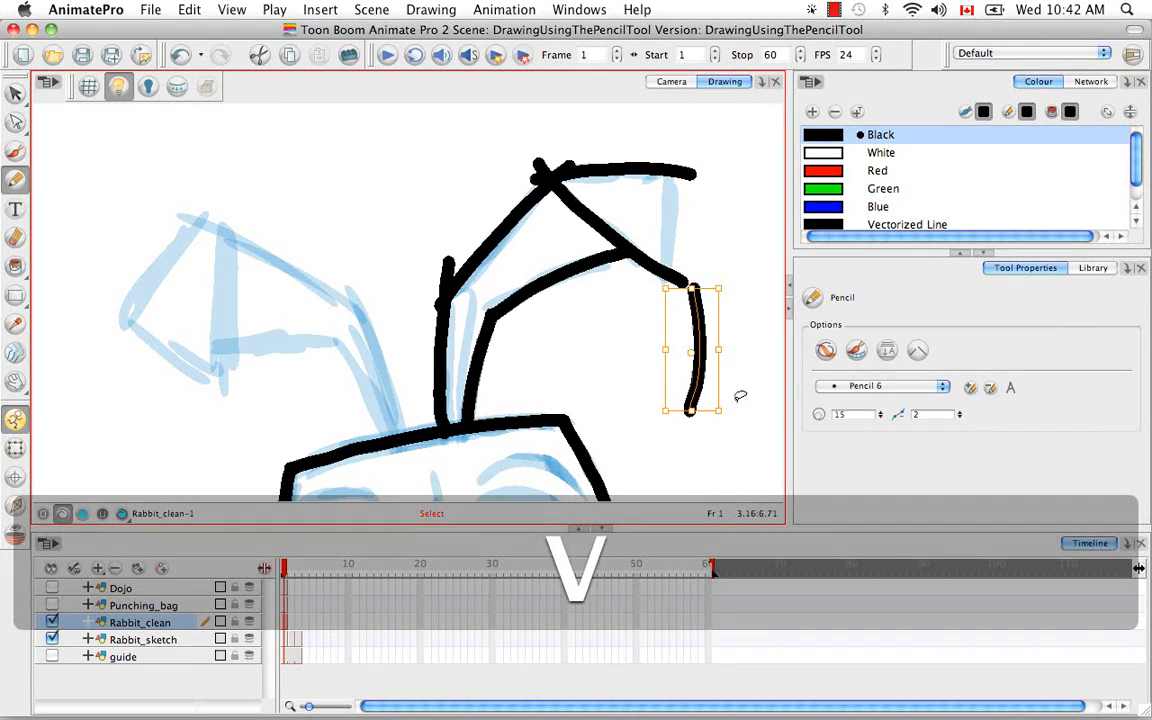
key("super+z")
key("super+z")
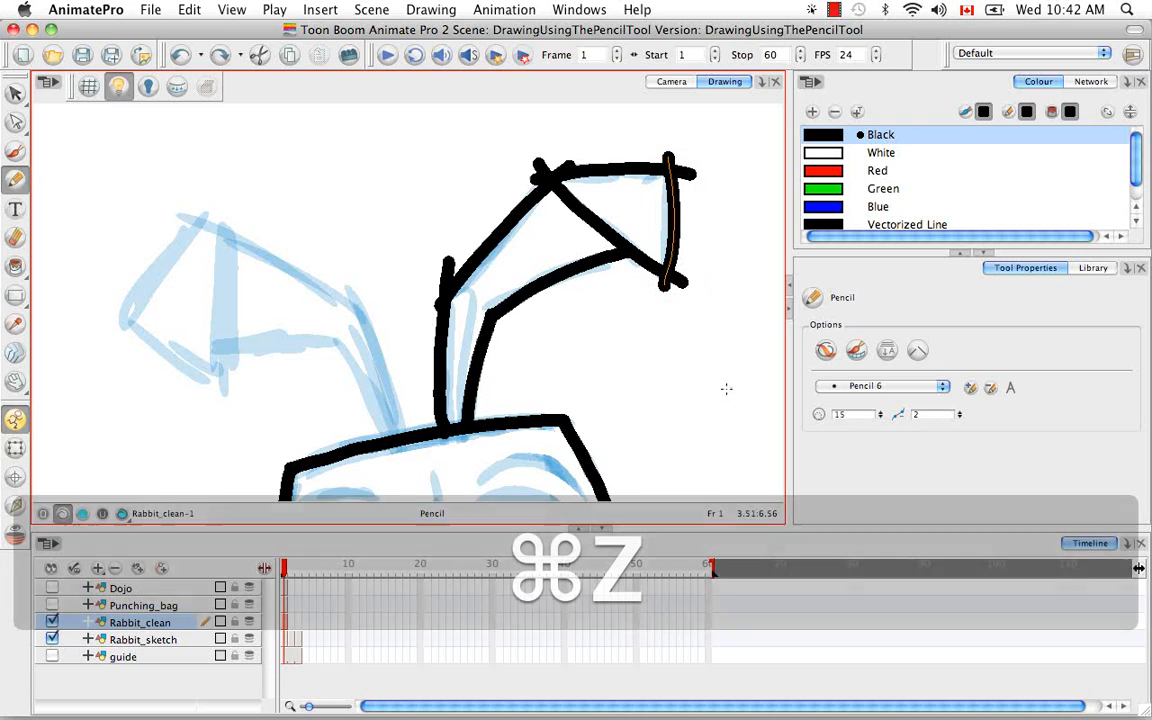
- Turn on automatic flattening for the Pencil tool
key("super+minus")
key("super+minus")
key("super+minus")
key("super+minus")
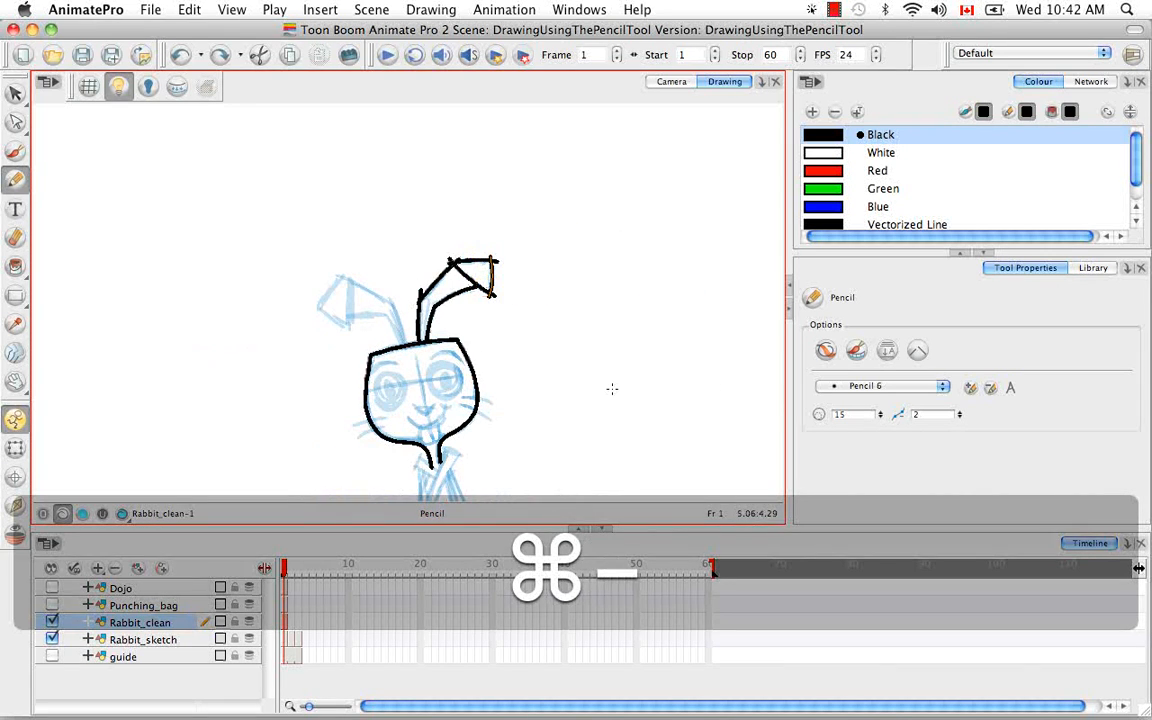
key("space")
left_click_drag(568, 385, 589, 301)
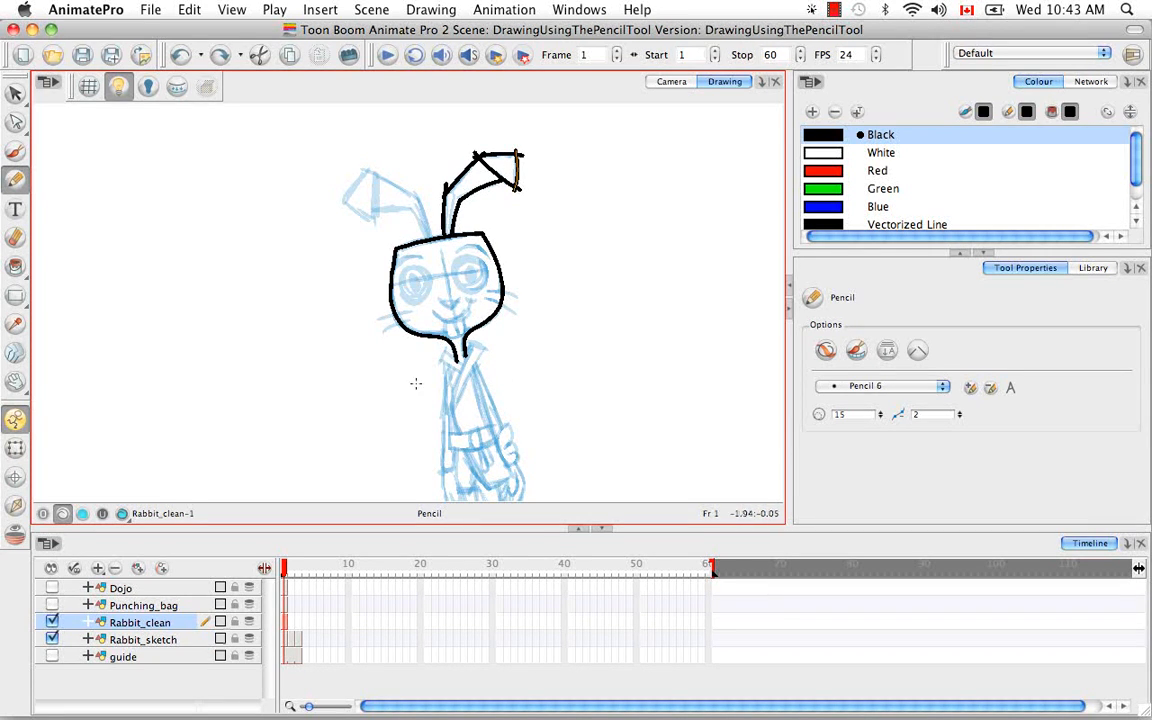
key("super+equal")
key("super+equal")
key("super+equal")
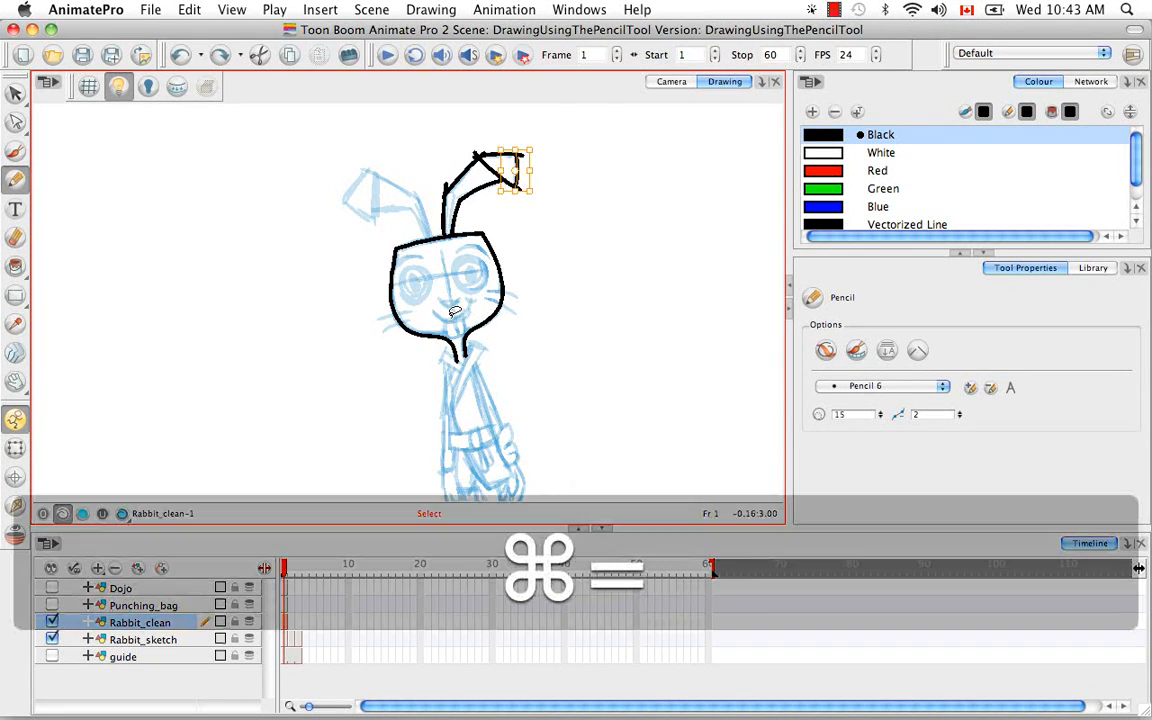
key("space")
mouse_move(529, 205)
left_mouse_down()
mouse_move(501, 405)
mouse_move(591, 360)
left_mouse_up()
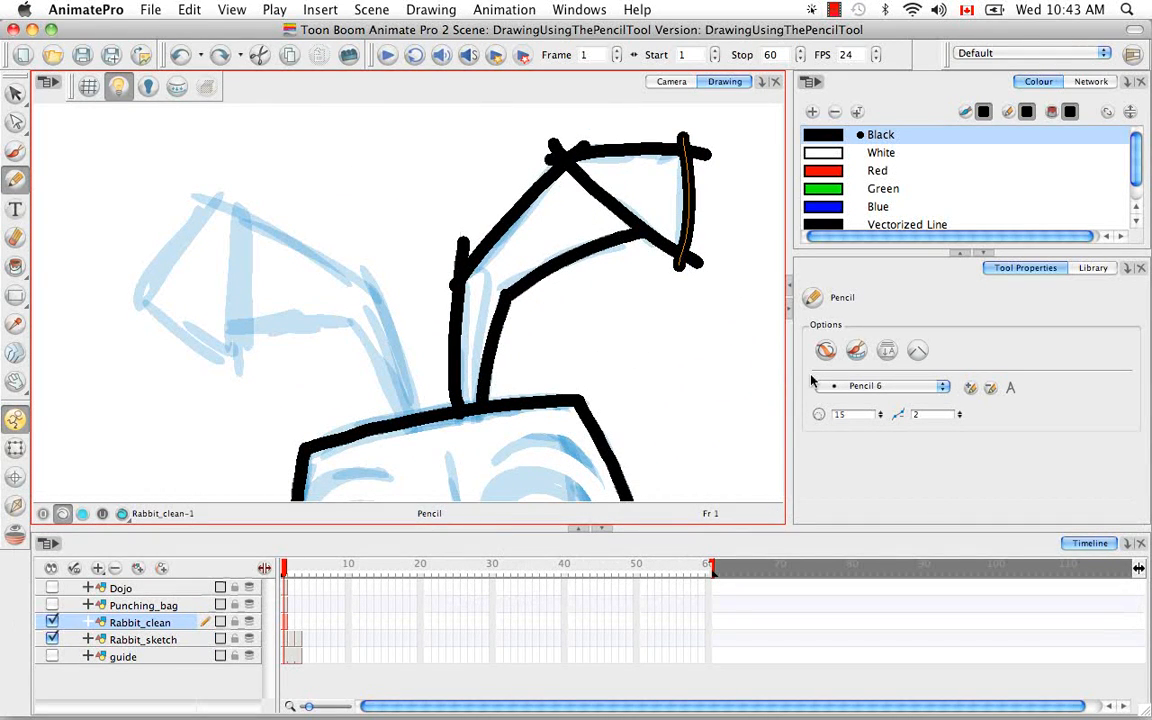
left_click(889, 352)
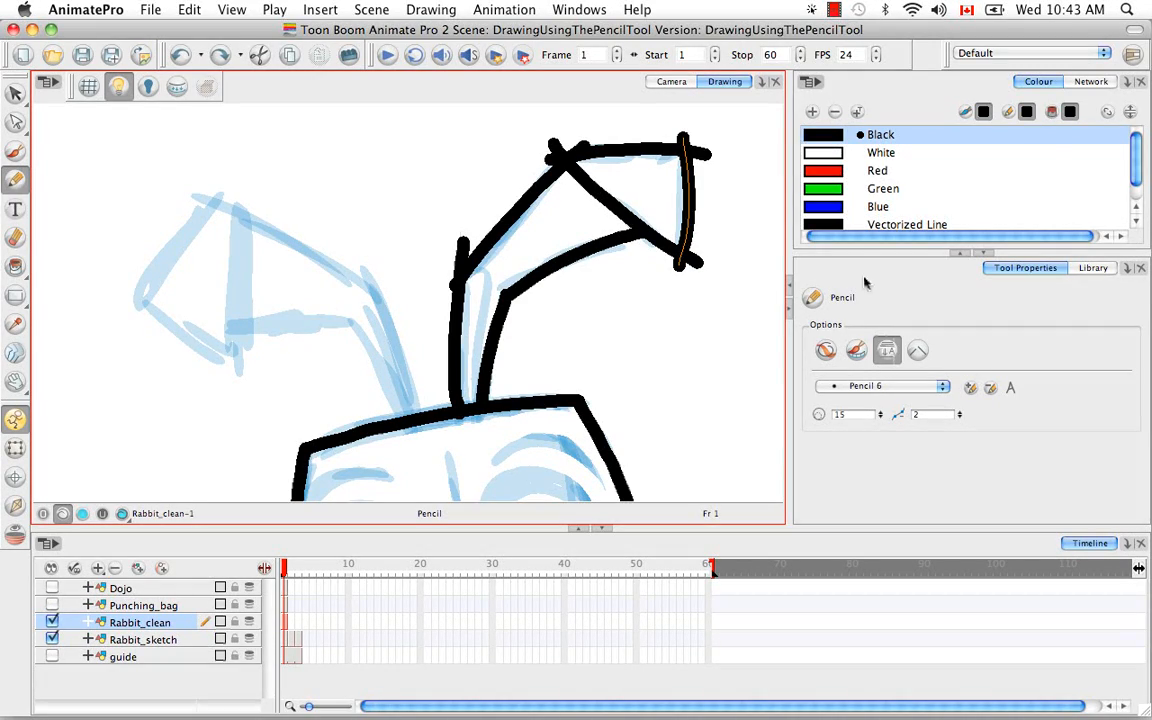
- Trace the left-hand ear's outer line from the head to the bend and up to the fold
left_click_drag(672, 339, 460, 147)
left_click_drag(476, 316, 518, 219)
left_click_drag(666, 256, 612, 234)
left_click_drag(489, 229, 480, 298)
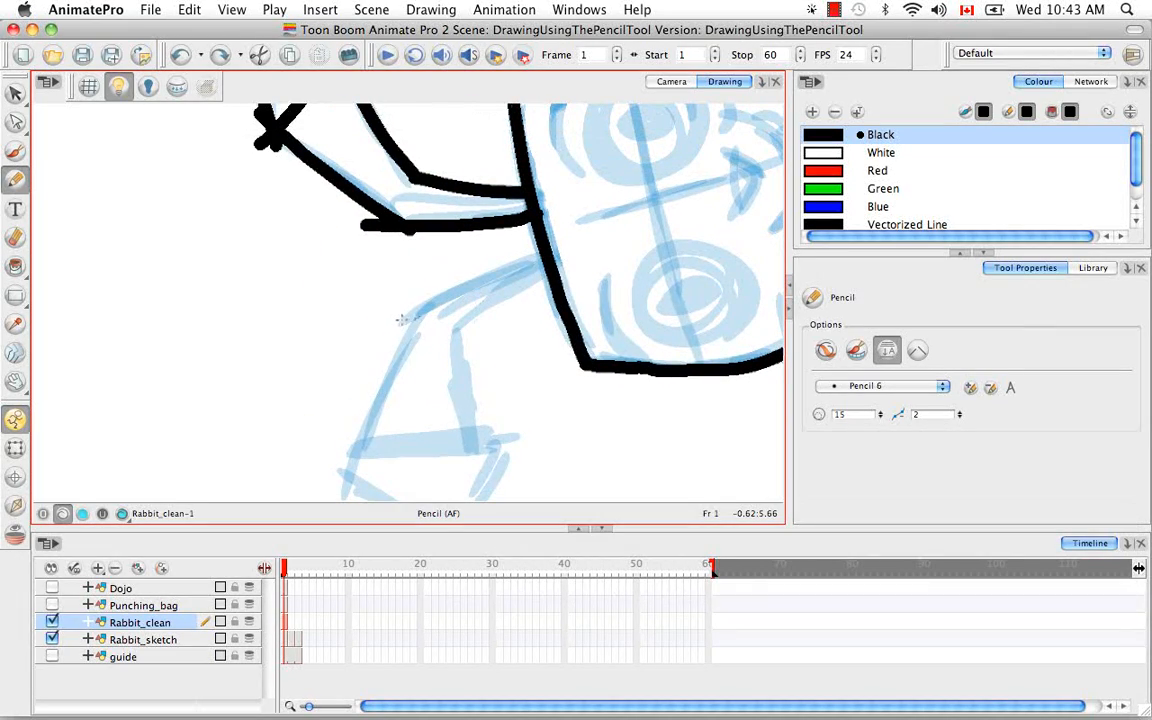
left_click_drag(396, 320, 540, 258)
left_click_drag(606, 338, 552, 433)
left_click_drag(357, 389, 404, 321)
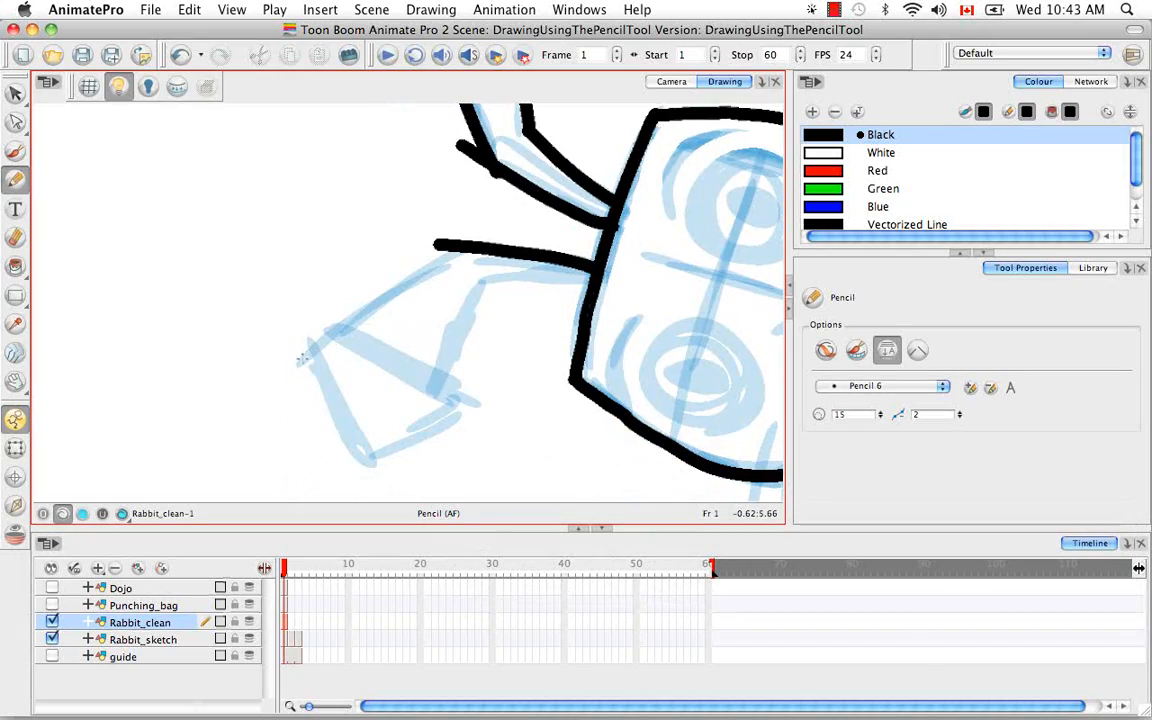
left_click_drag(300, 358, 436, 244)
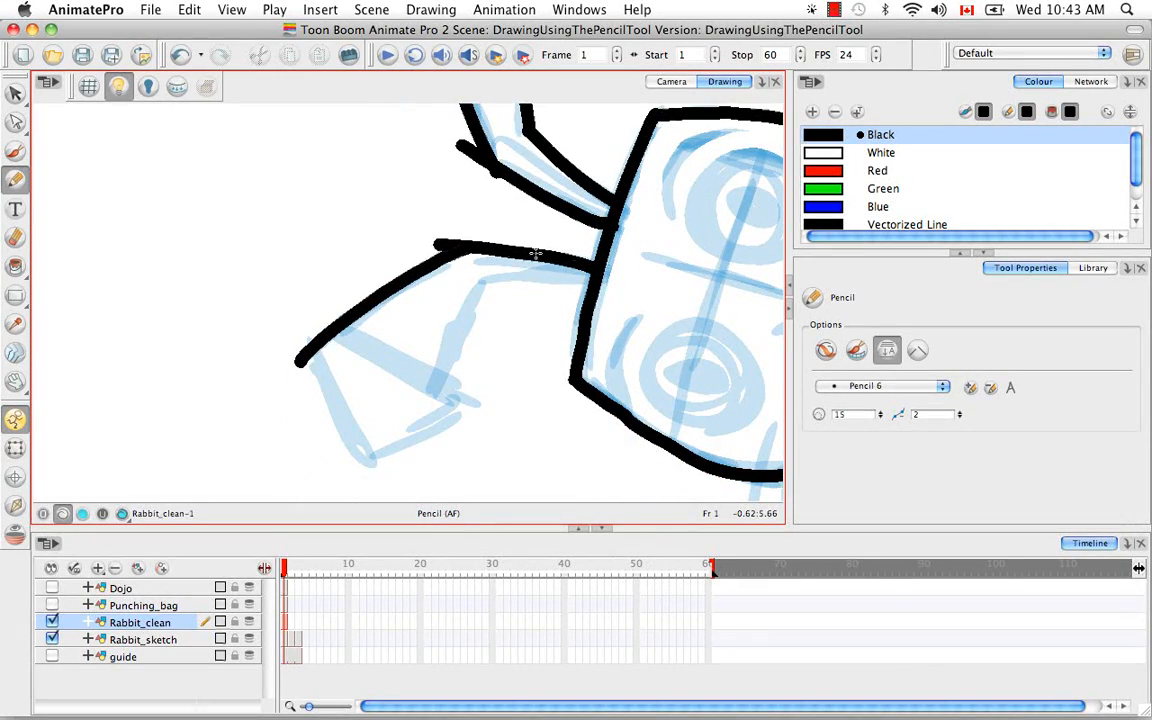
- Trace the folded tip of the left-hand ear with three strokes that cross each other at the corners
left_click_drag(560, 333, 336, 412)
left_click_drag(370, 236, 388, 315)
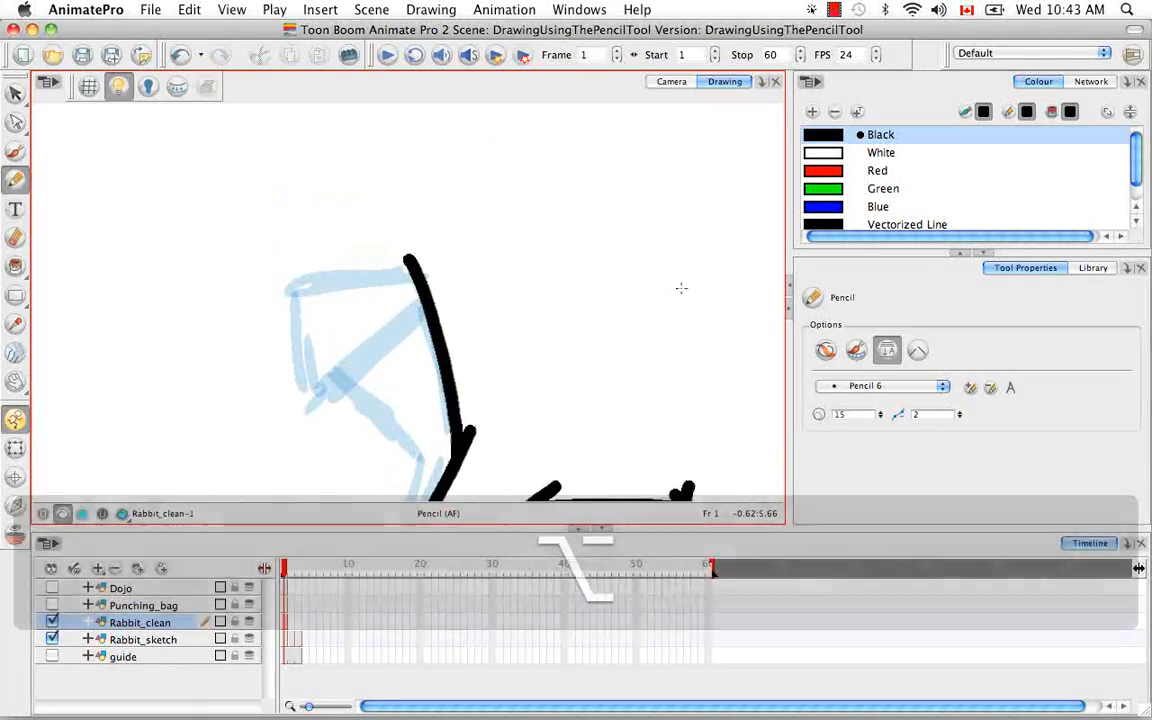
mouse_move(681, 288)
left_mouse_down()
mouse_move(641, 191)
mouse_move(509, 213)
left_mouse_up()
left_click_drag(293, 342, 480, 218)
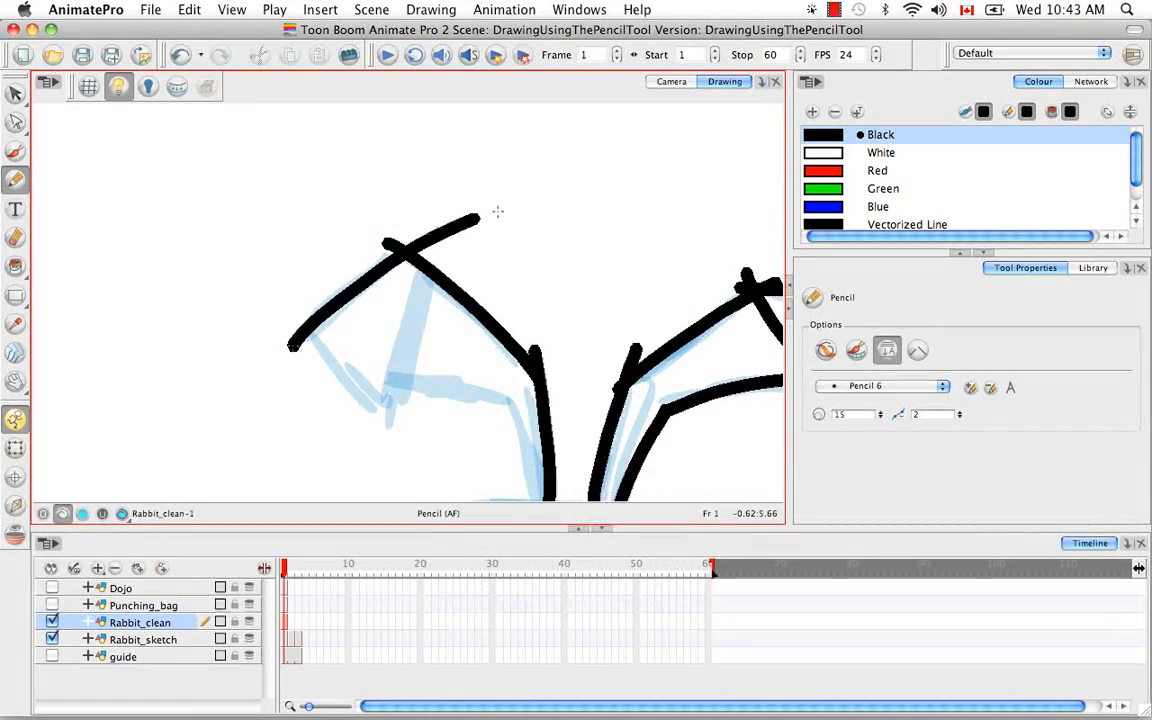
left_click_drag(568, 244, 203, 219)
left_click_drag(432, 267, 415, 316)
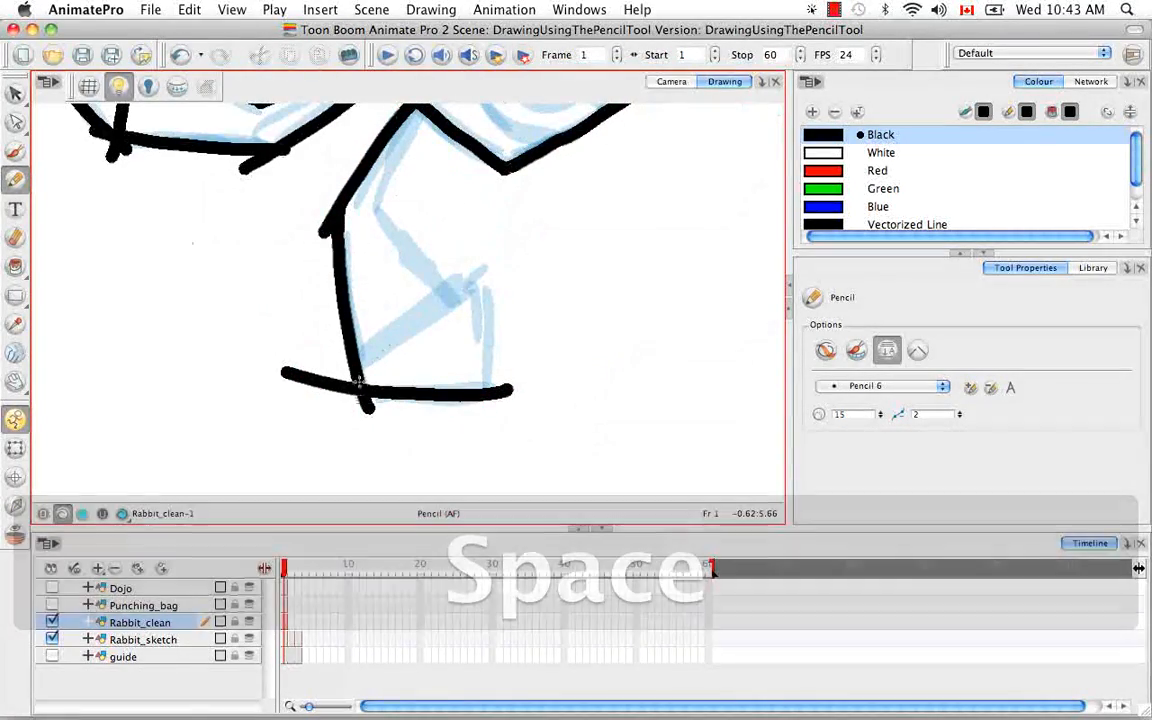
left_click_drag(350, 400, 489, 230)
mouse_move(525, 334)
left_mouse_down()
mouse_move(392, 173)
mouse_move(350, 188)
left_mouse_up()
left_click_drag(380, 234, 376, 311)
left_click_drag(324, 397, 456, 228)
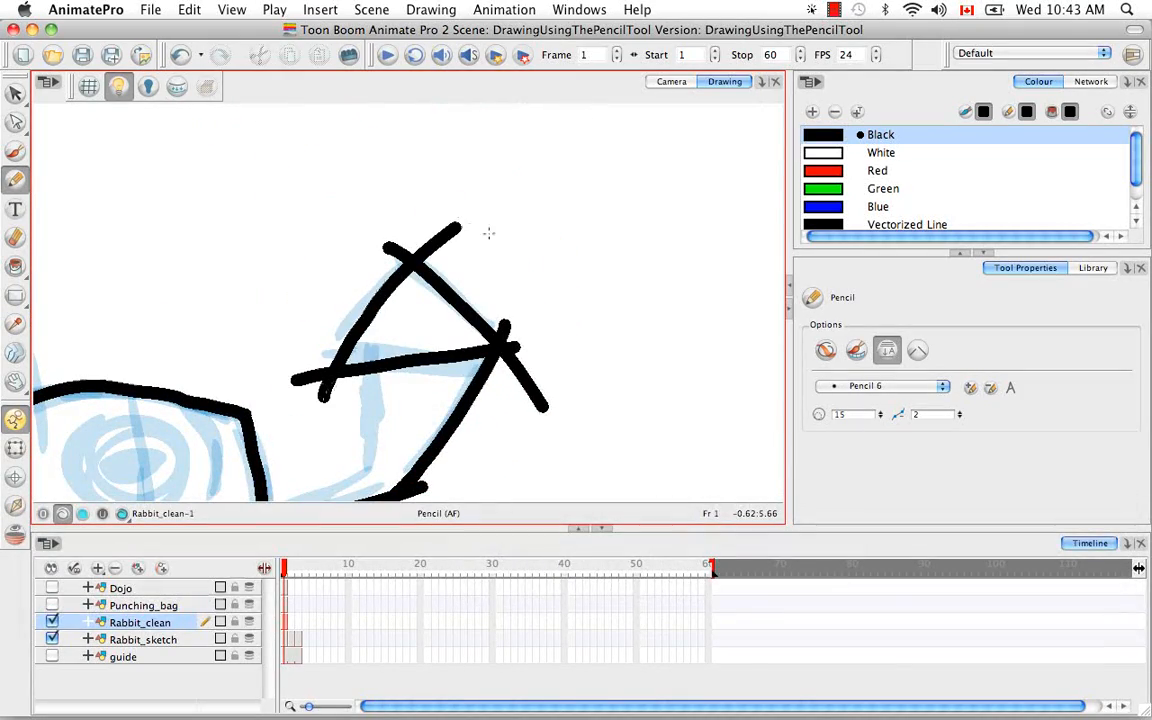
- Trace the inner edge of the left-hand ear from the fold to the bend and down to the head
left_click_drag(532, 337, 354, 190)
mouse_move(500, 258)
left_mouse_down()
mouse_move(427, 327)
mouse_move(419, 278)
mouse_move(578, 200)
mouse_move(502, 170)
mouse_move(465, 302)
left_mouse_up()
left_click_drag(394, 346, 478, 294)
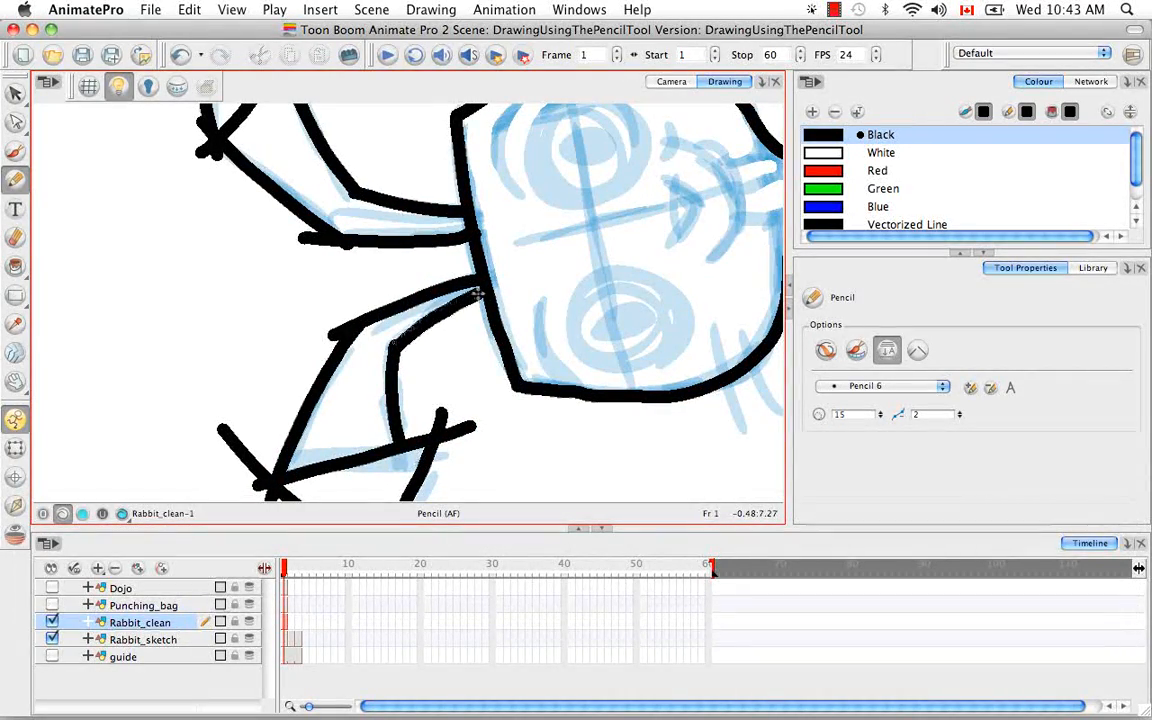
- Select the left-hand ear's strokes to examine which lines are joined and which remain separate
left_click_drag(571, 292, 300, 403)
mouse_move(416, 286)
left_mouse_down()
mouse_move(509, 424)
mouse_move(490, 425)
left_mouse_up()
key("v")
left_click(465, 285)
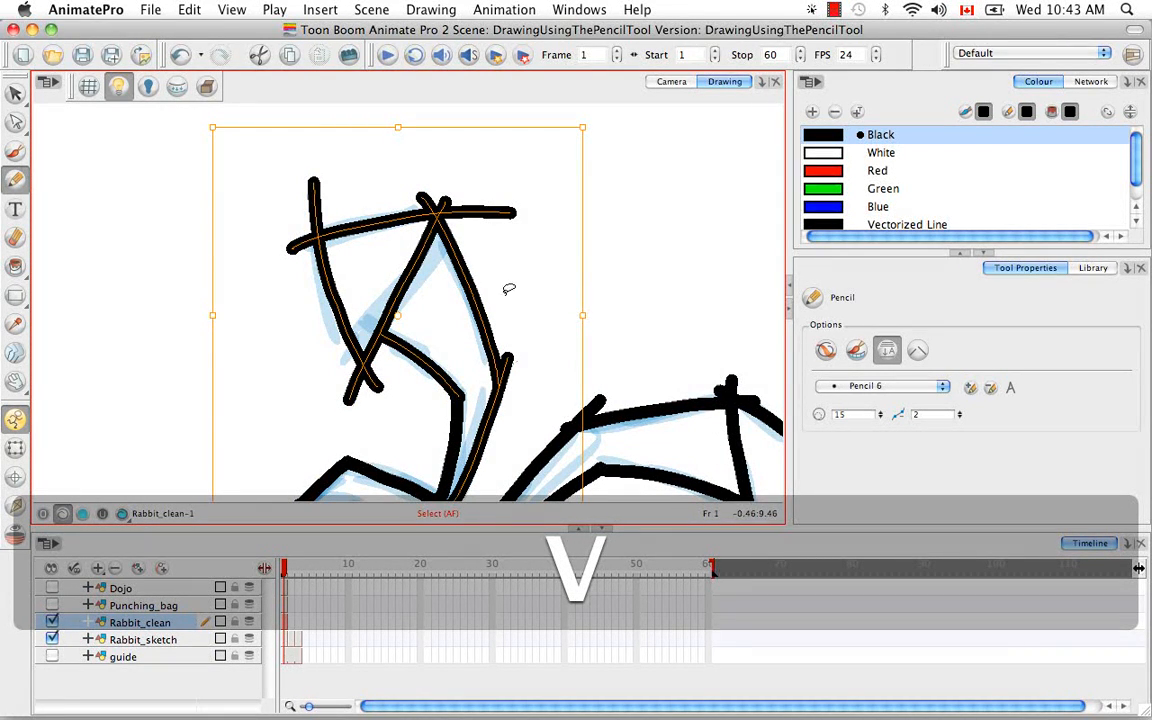
key("v")
left_click(457, 414)
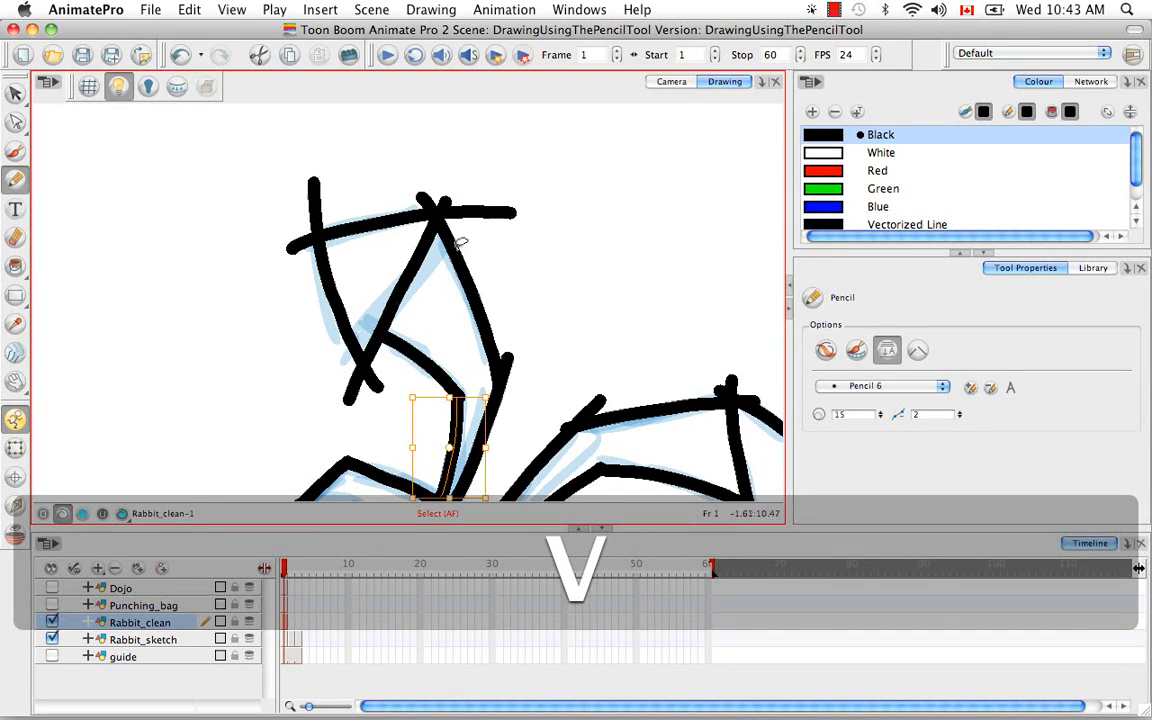
- Try moving and resizing the left-hand ear's joined strokes as one piece, and undo the changes
key("super+a")
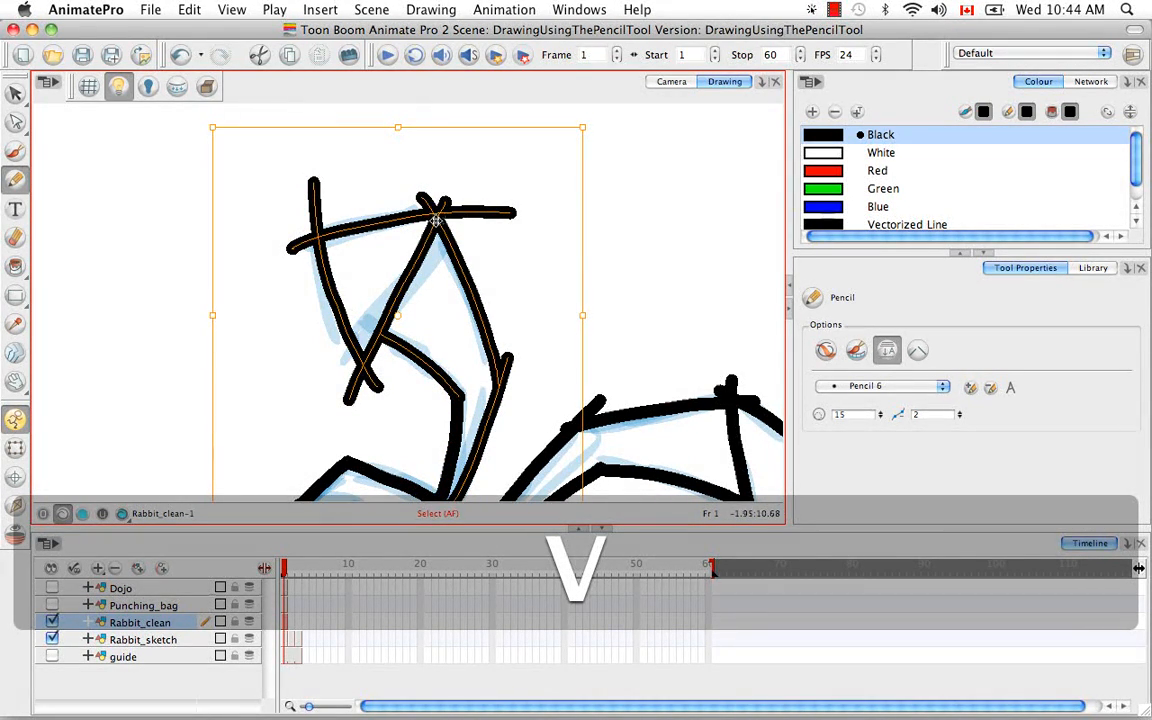
mouse_move(436, 220)
left_mouse_down()
mouse_move(488, 149)
mouse_move(443, 247)
mouse_move(496, 255)
left_mouse_up()
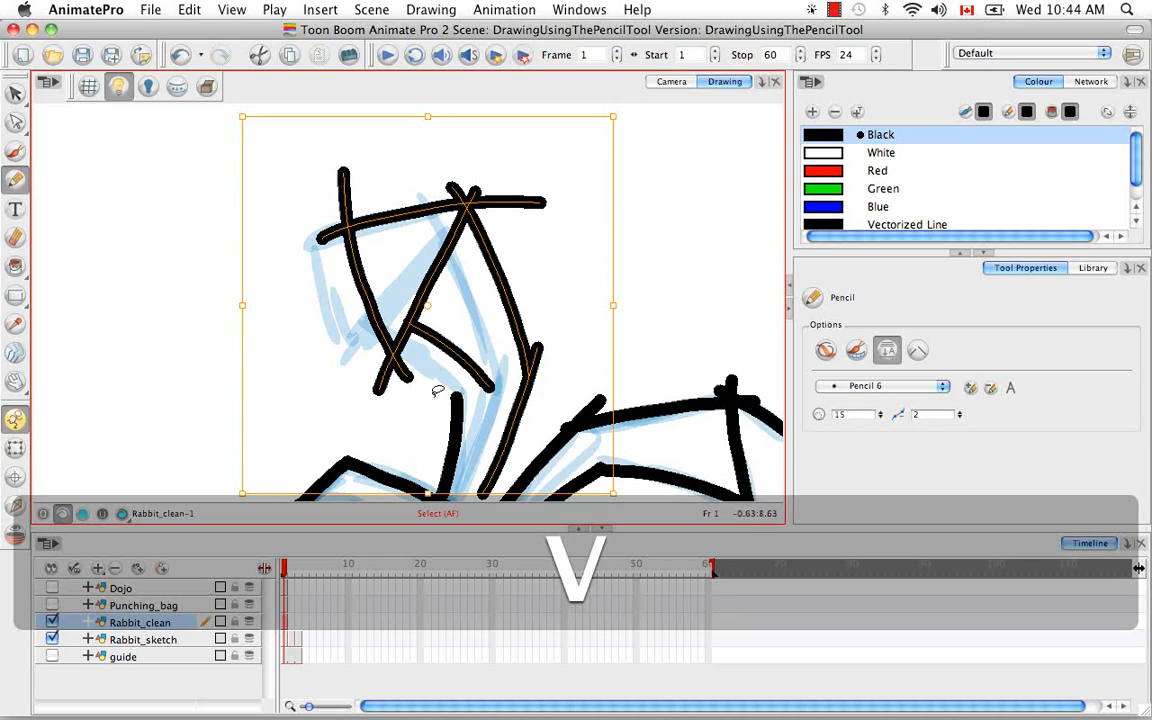
key("super+z")
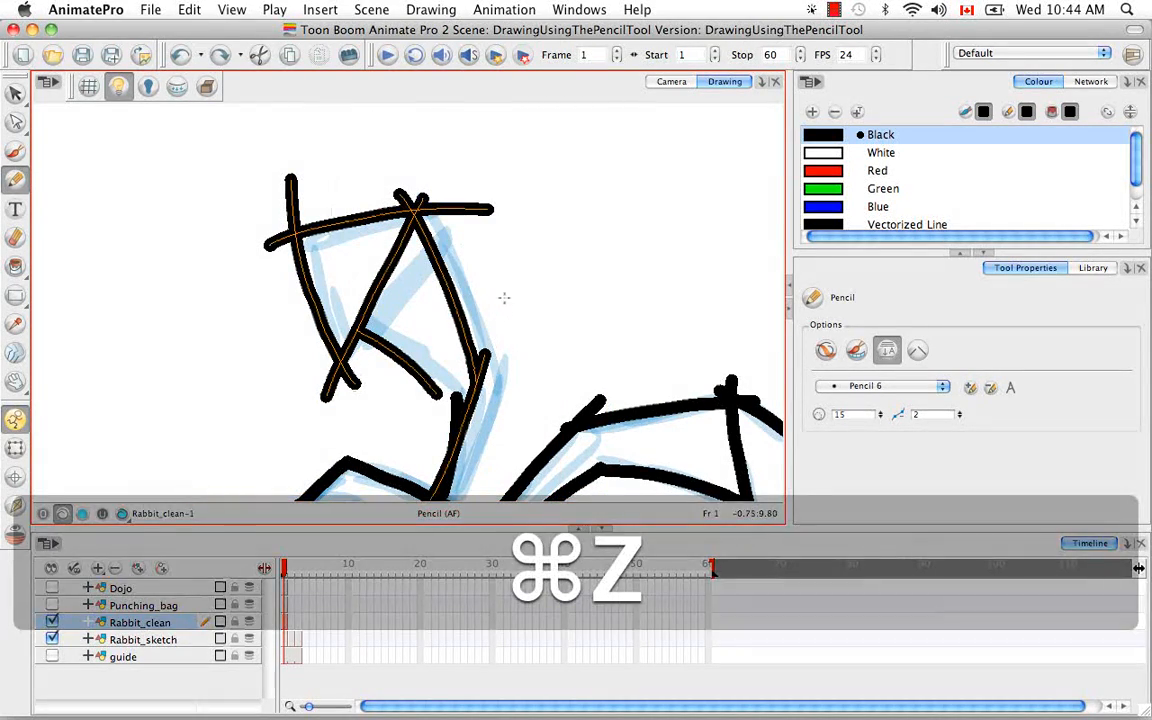
key("super+z")
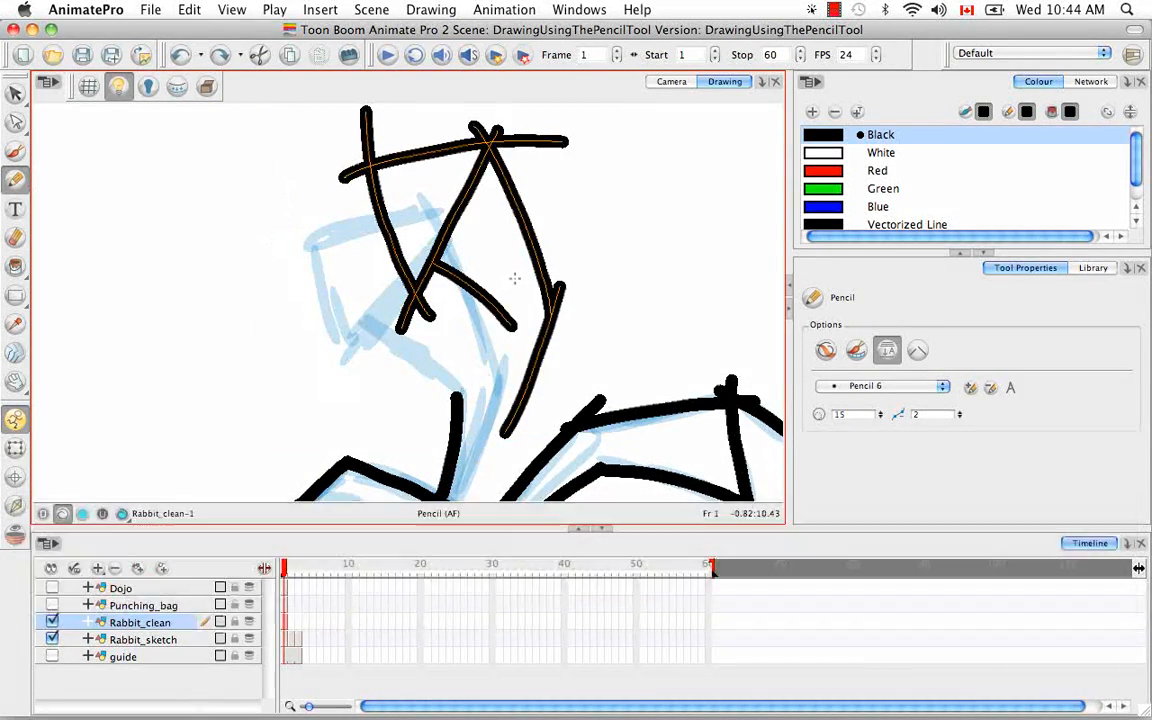
key("super+z")
key("v")
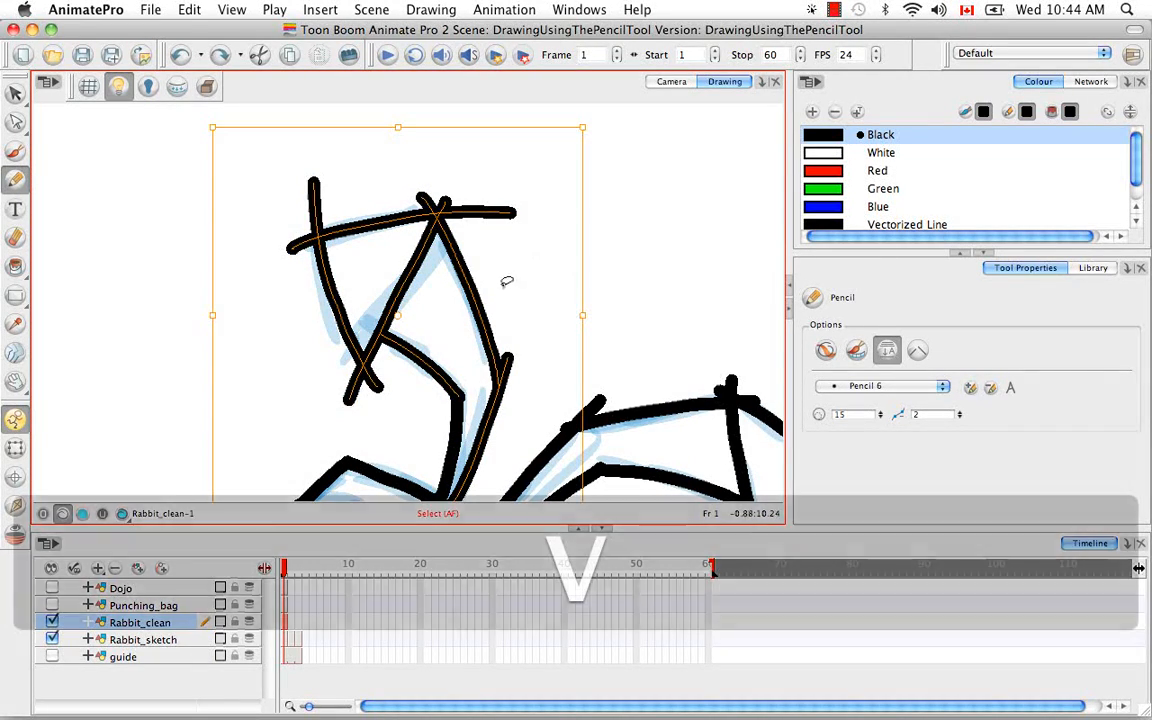
mouse_move(583, 130)
left_mouse_down()
mouse_move(592, 123)
mouse_move(627, 206)
mouse_move(532, 324)
mouse_move(554, 313)
left_mouse_up()
key("super+z")
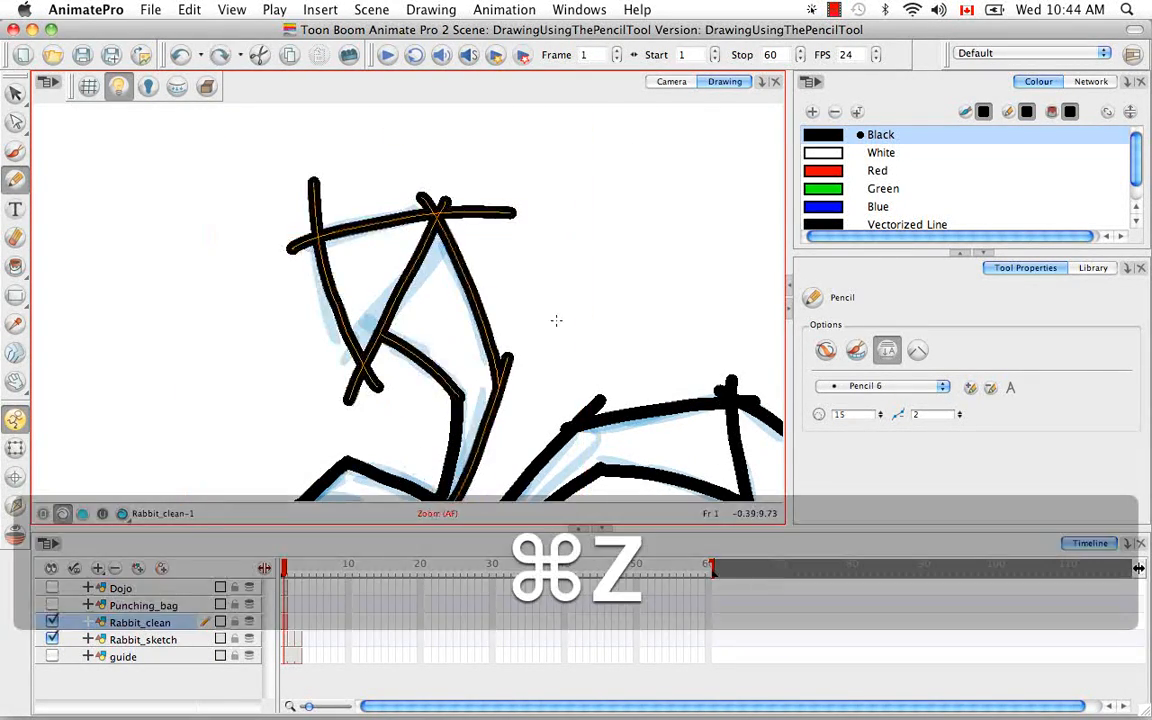
- Trace the rabbit's curved smile and the short cheek crease at its right-hand end
key("alt+super")
left_click_drag(645, 316, 599, 200)
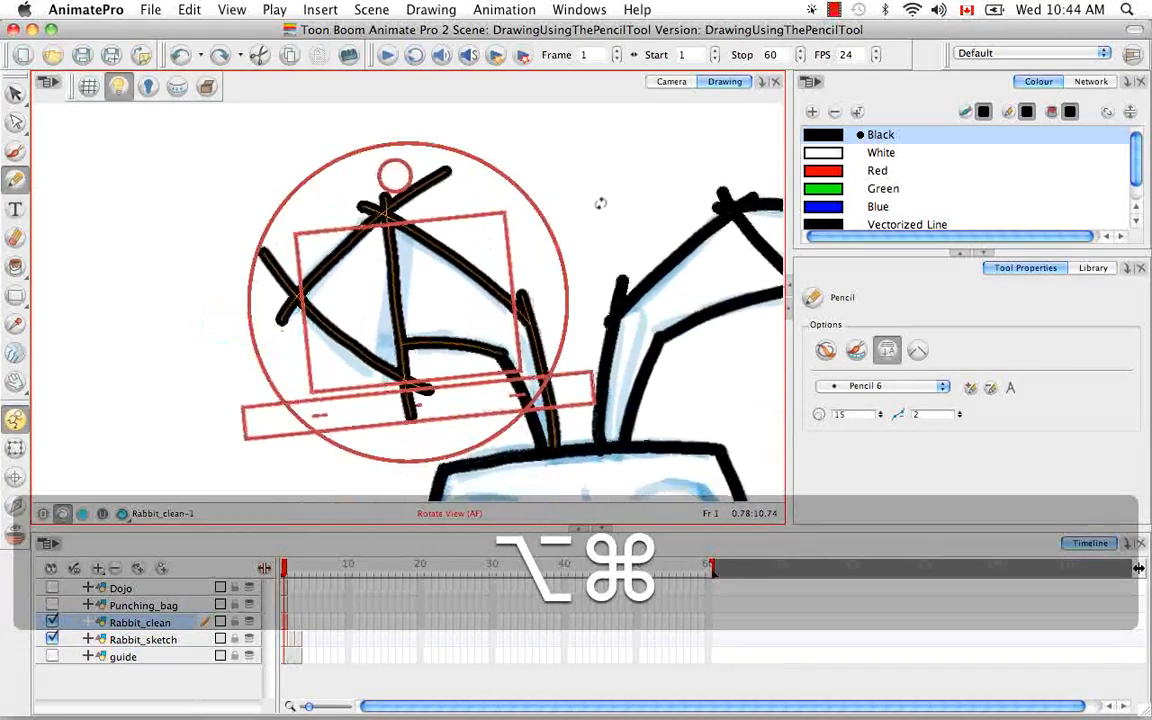
key("space")
left_click_drag(540, 300, 399, 181)
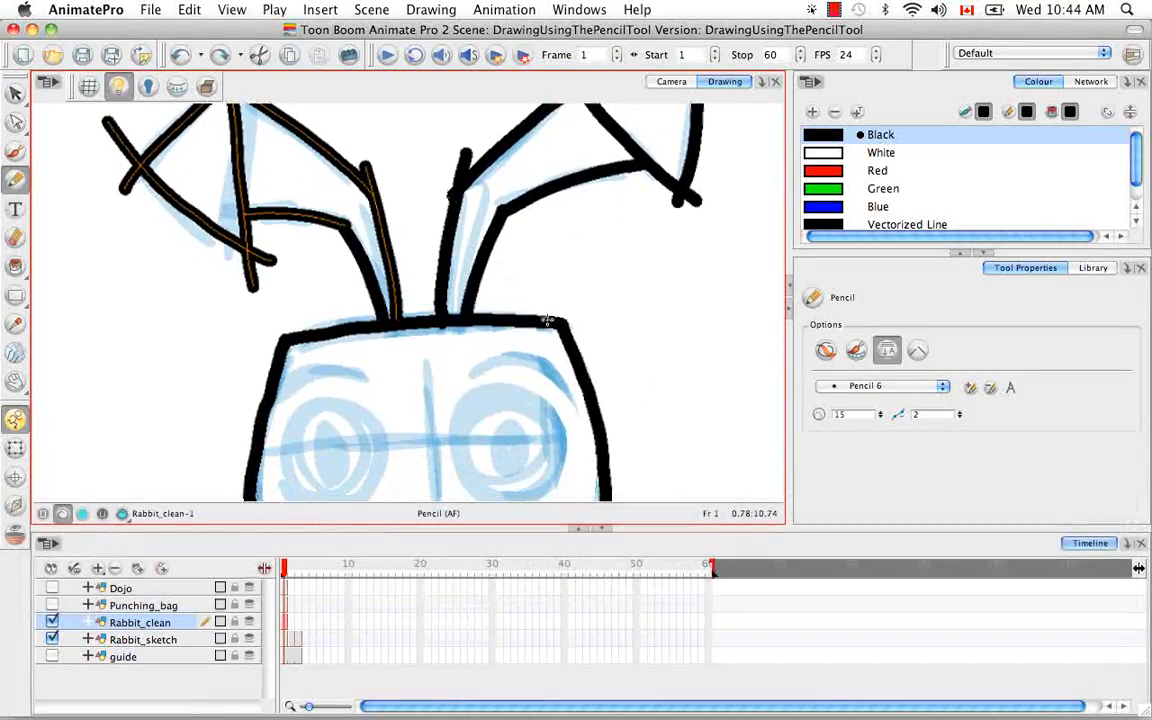
key("super+minus")
key("super+minus")
key("space")
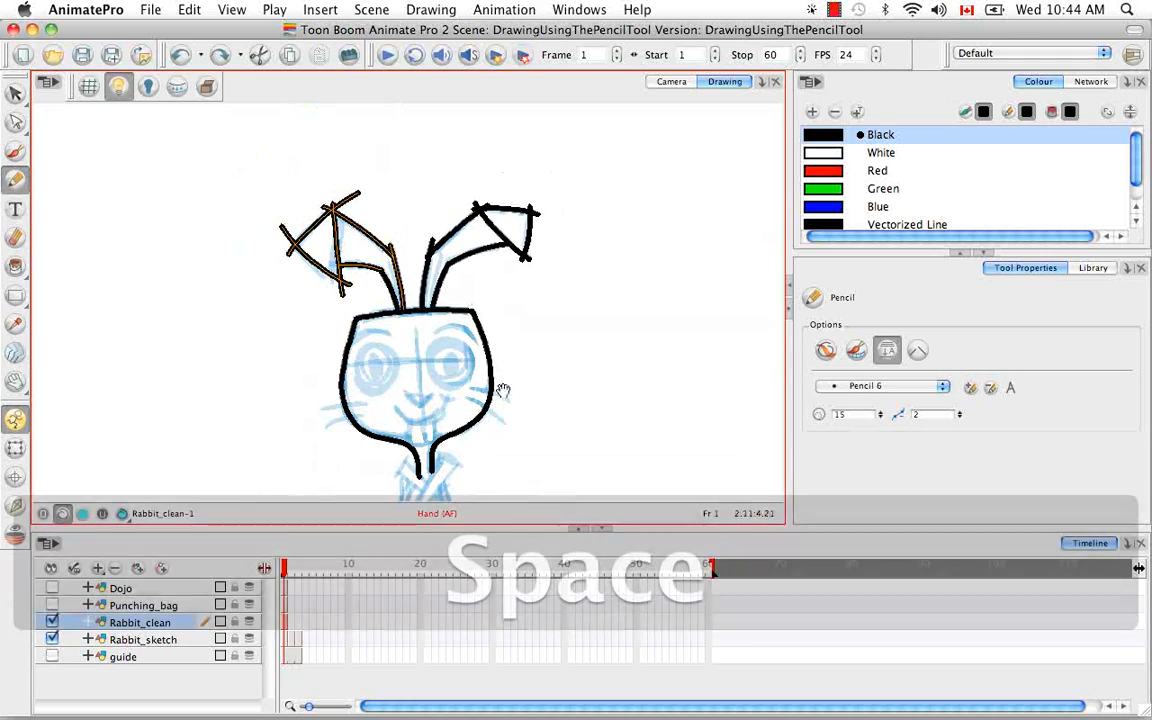
mouse_move(503, 391)
left_mouse_down()
mouse_move(509, 316)
mouse_move(467, 321)
mouse_move(347, 373)
mouse_move(387, 385)
mouse_move(443, 379)
mouse_move(498, 333)
mouse_move(481, 317)
mouse_move(530, 335)
left_mouse_up()
key("super+equal")
key("super+equal")
key("space")
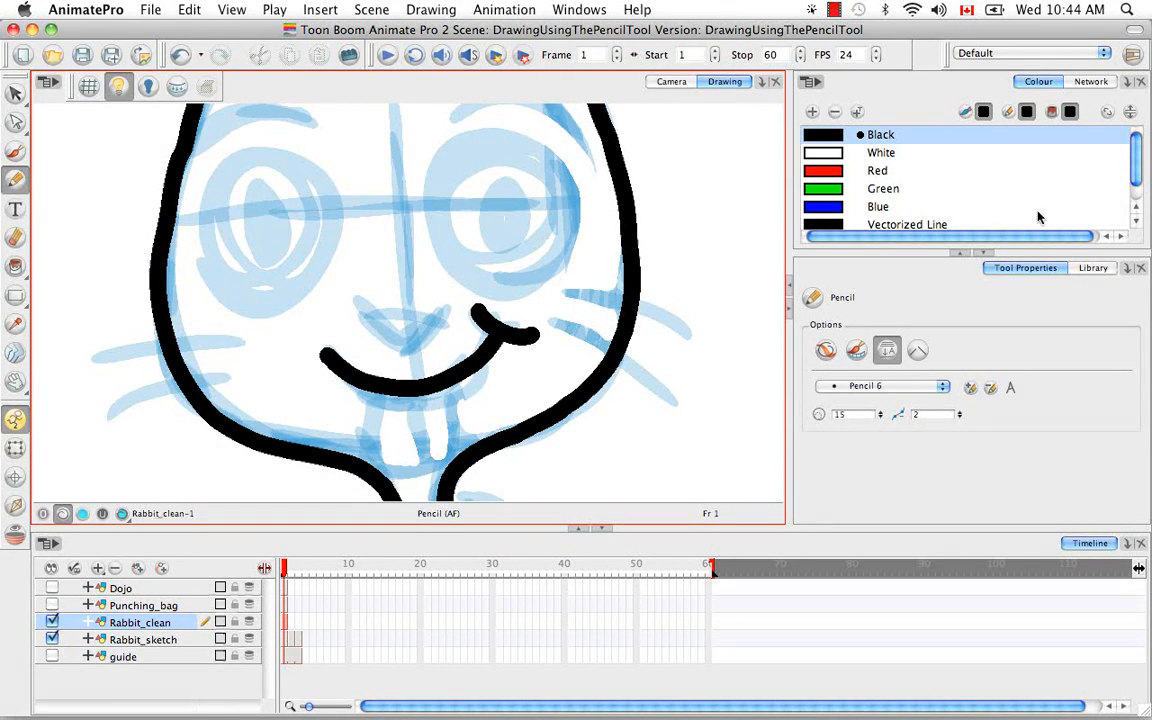
- Add a new colour swatch to the palette and set it to a solid grey of RGB 157, 157, 157
left_click_drag(1137, 165, 1137, 204)
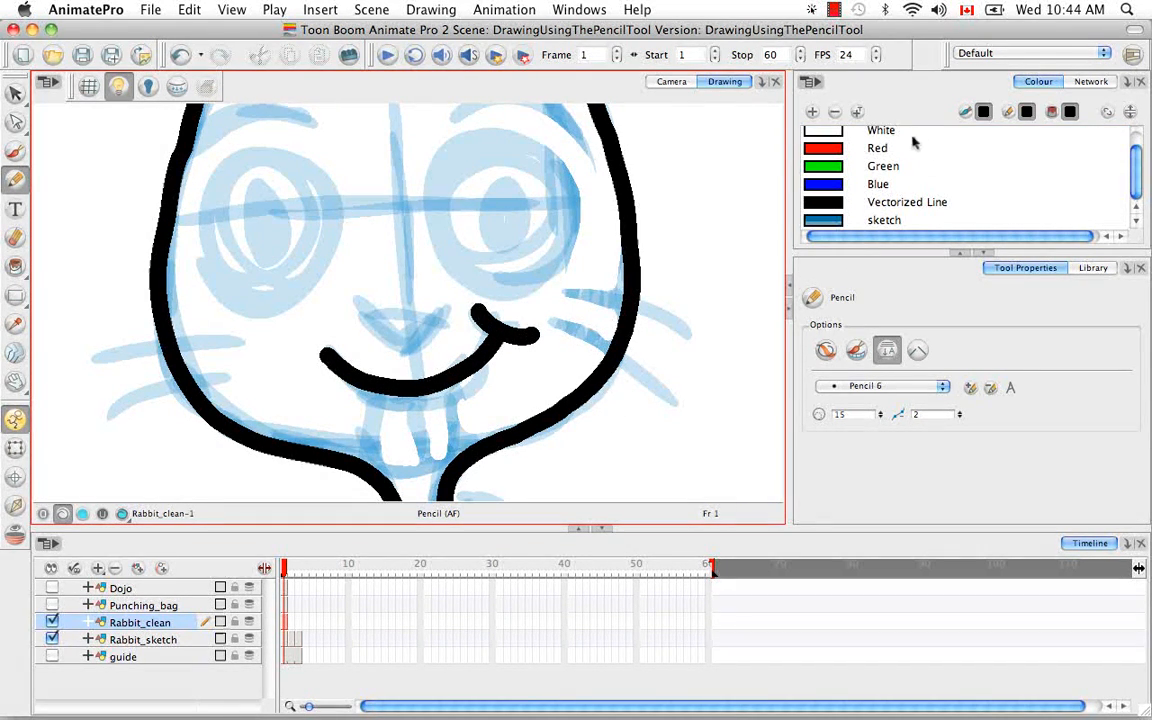
left_click(812, 111)
left_click(838, 222)
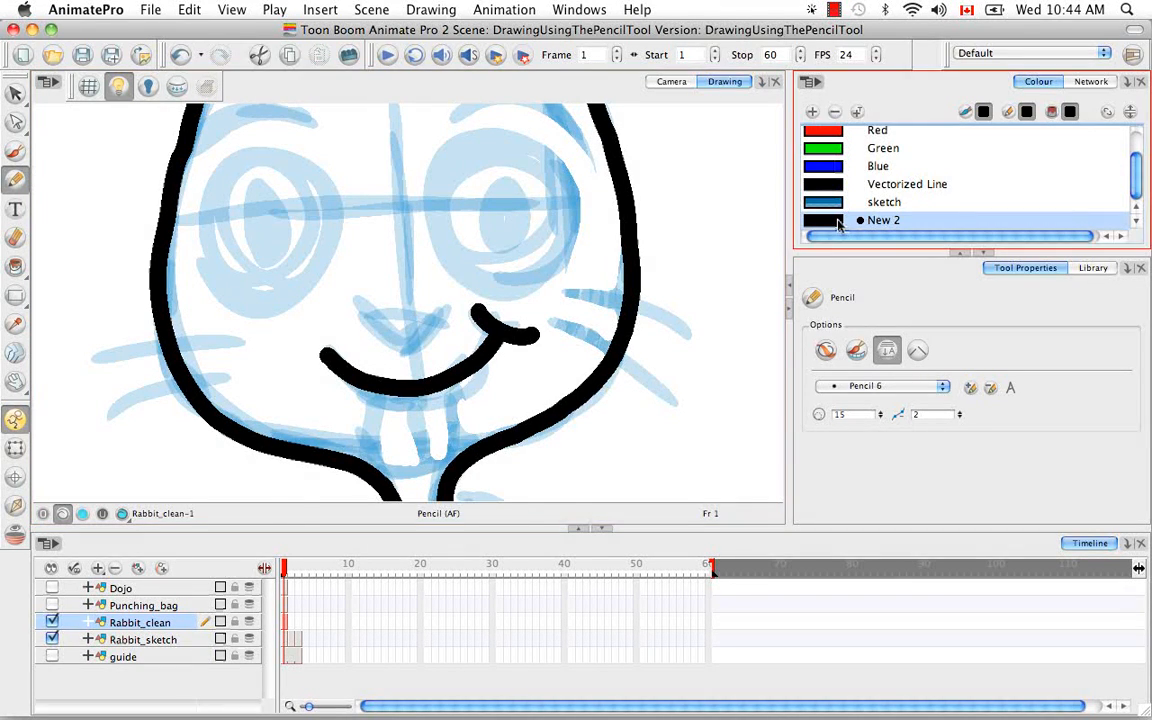
double_click(838, 222)
left_click(552, 297)
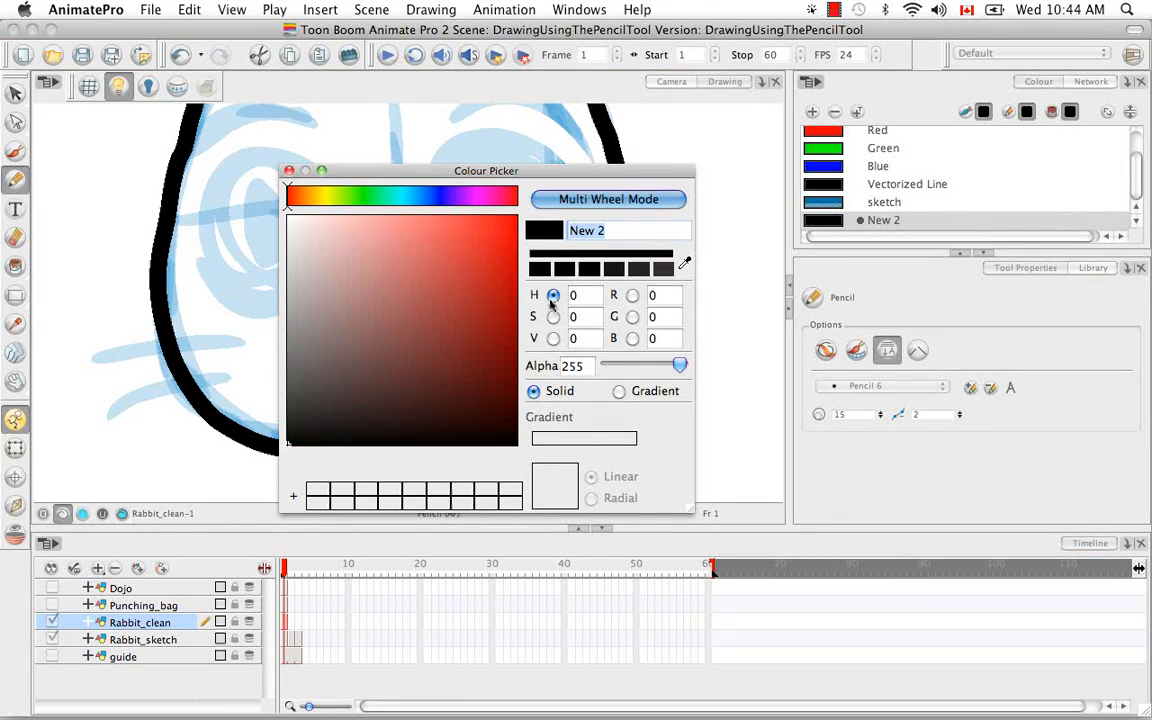
left_click_drag(314, 355, 261, 295)
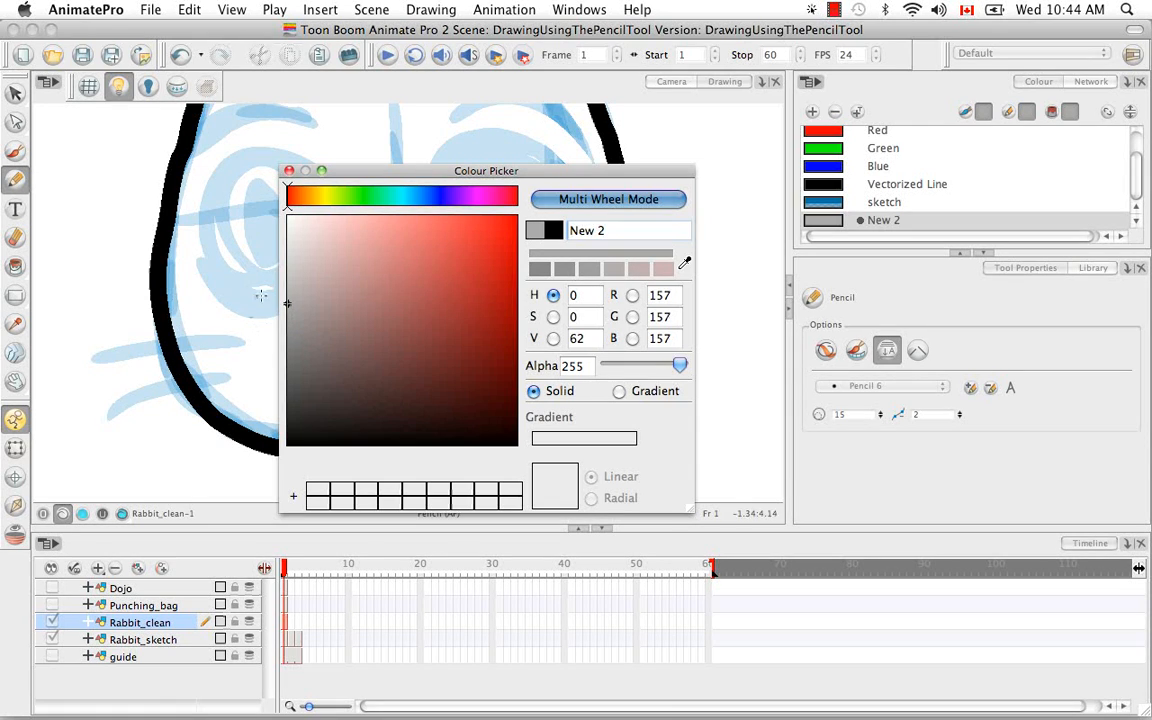
- Rename the new grey colour swatch as teeth
left_click_drag(611, 231, 541, 231)
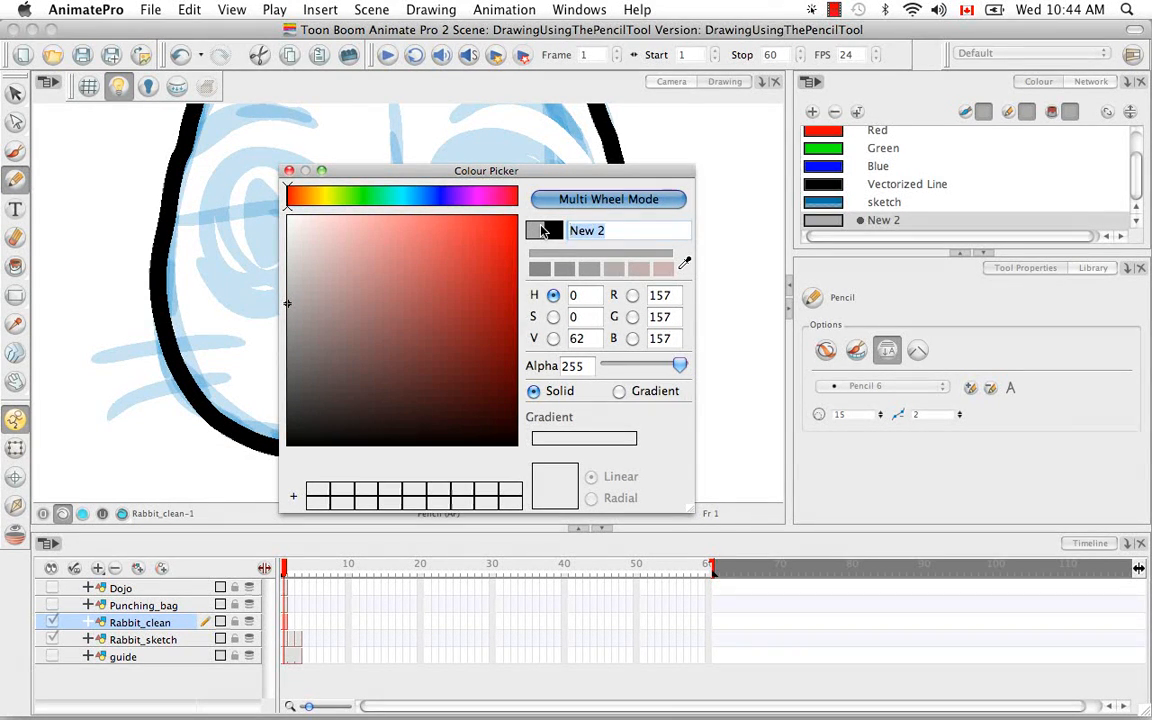
key("BackSpace")
type("teeth")
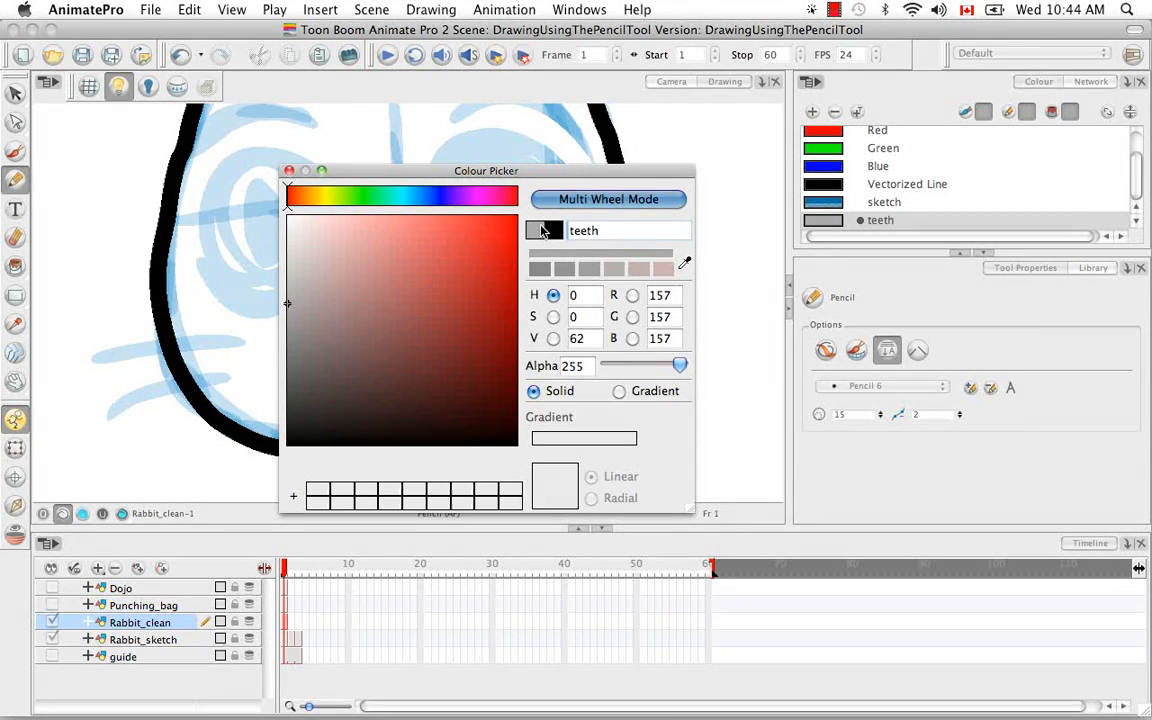
- Extend the grey colour swatch's name to teeth outline
type(" outline")
key("Return")
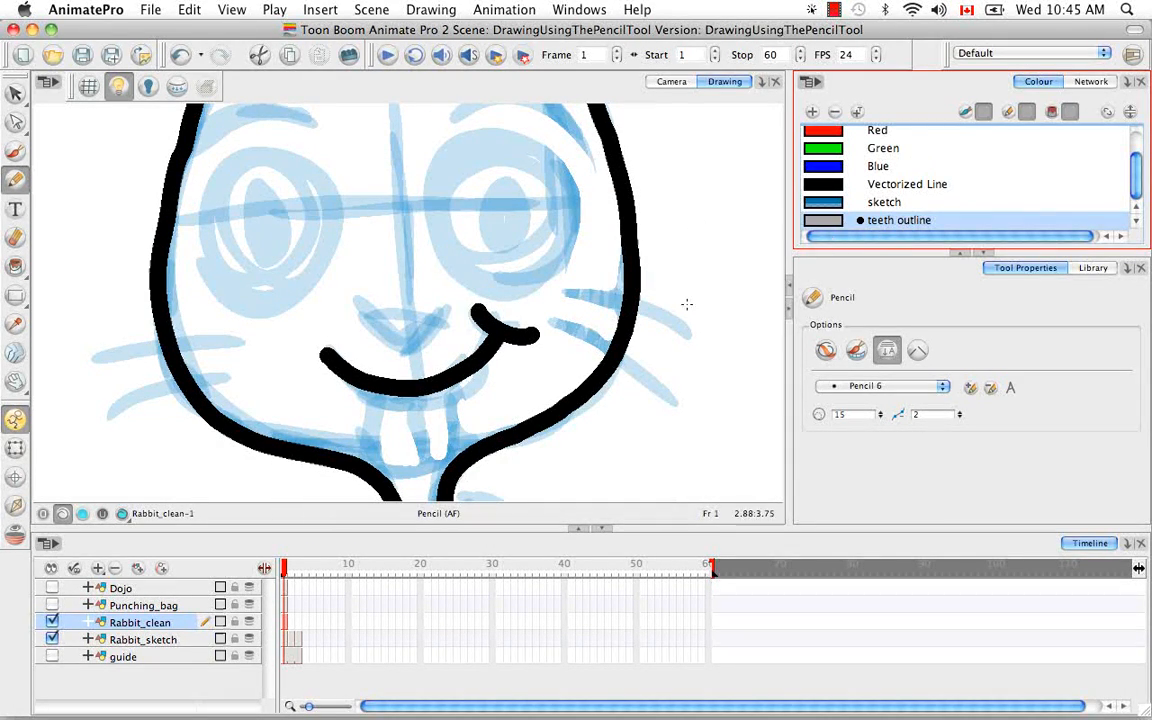
- Trace the outer edges and dividing line of the rabbit's teeth in grey, with the Pencil's Draw Behind mode switched on
key("space")
left_click_drag(532, 391, 572, 303)
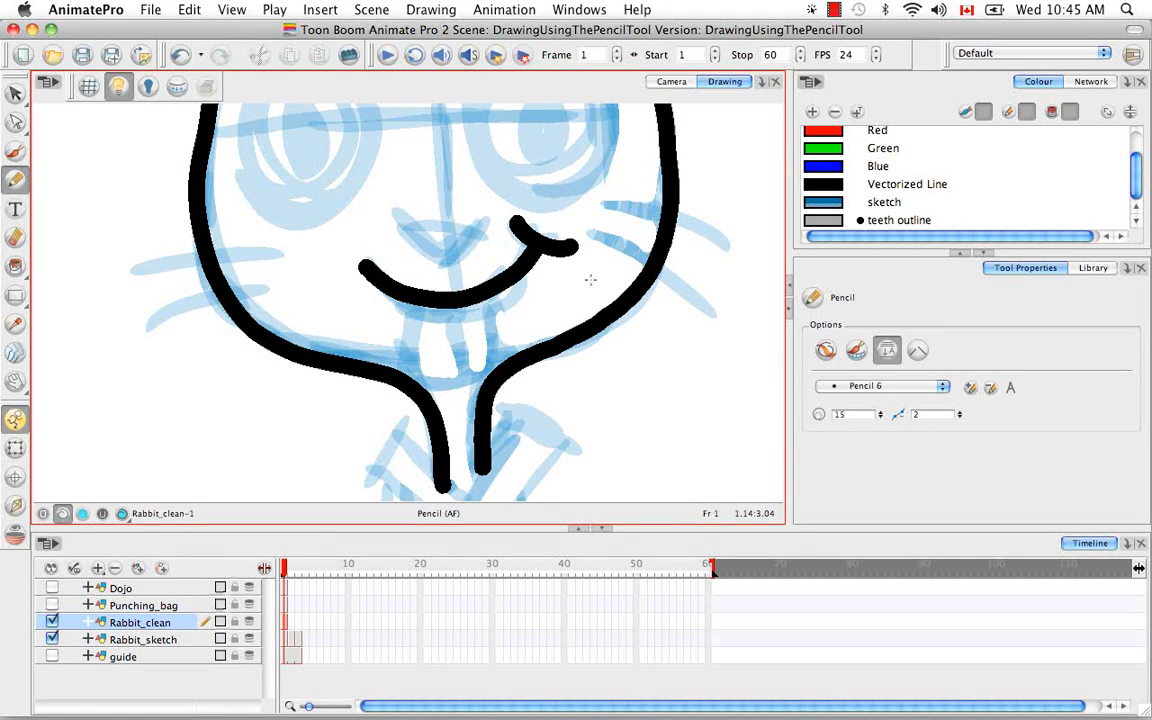
left_click(827, 353)
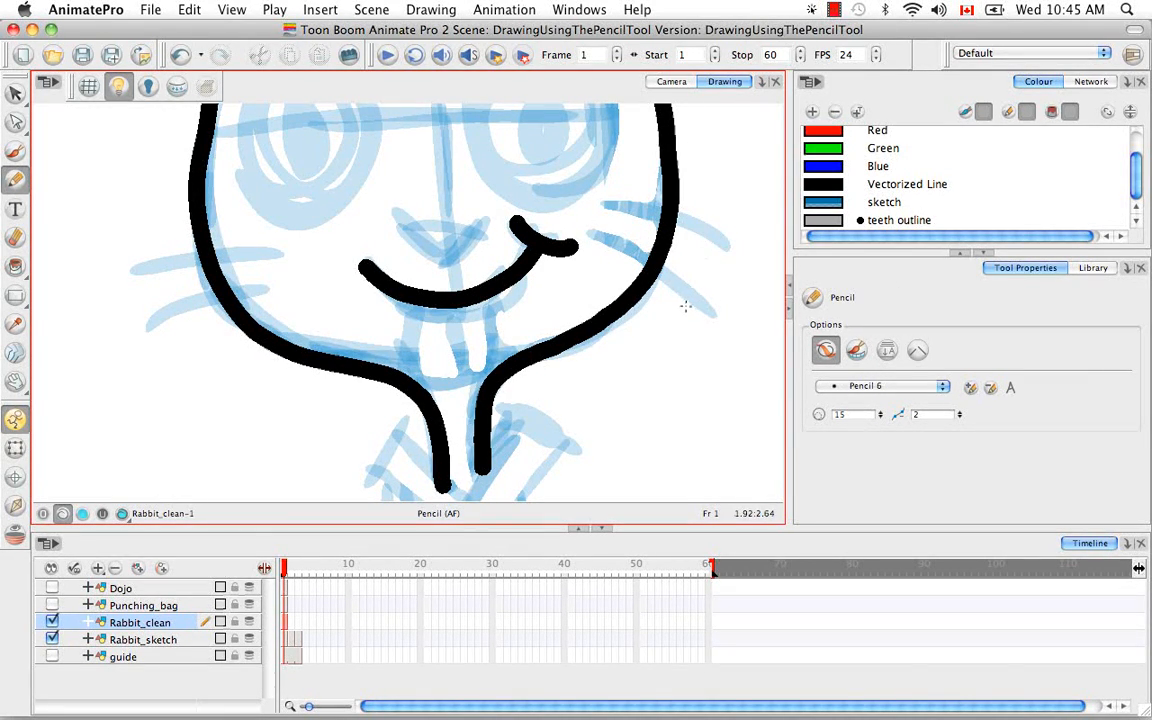
left_click_drag(732, 306, 715, 237)
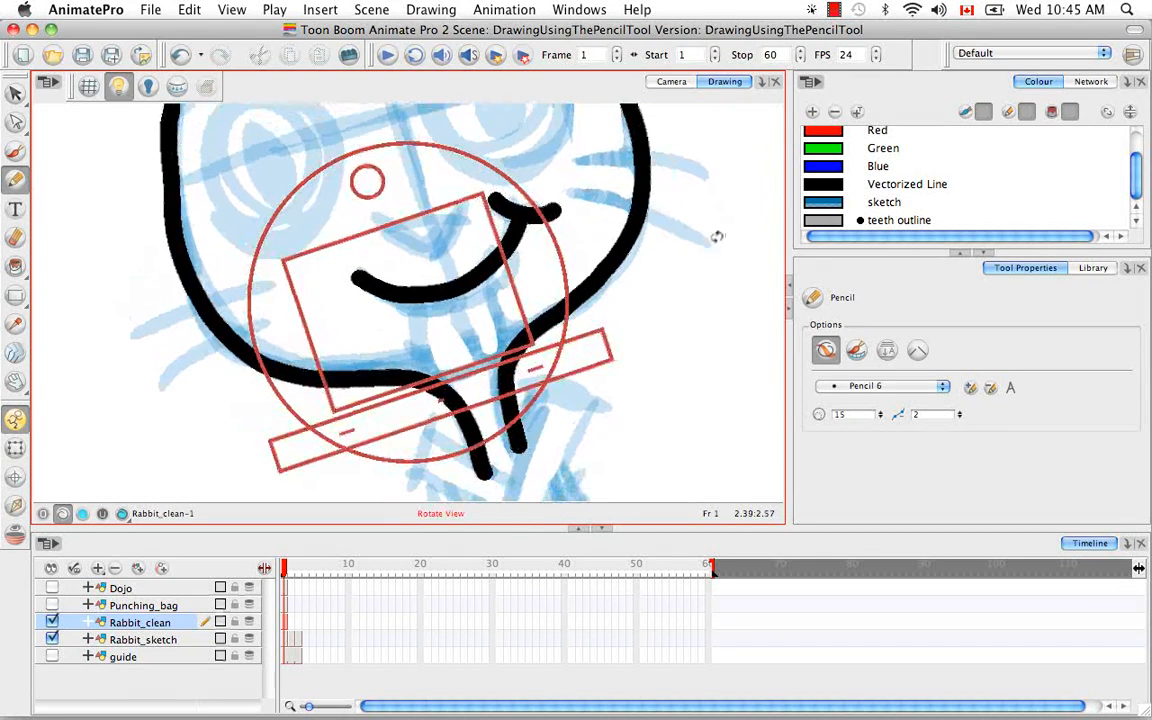
mouse_move(412, 293)
left_mouse_down()
mouse_move(428, 393)
mouse_move(533, 362)
left_mouse_up()
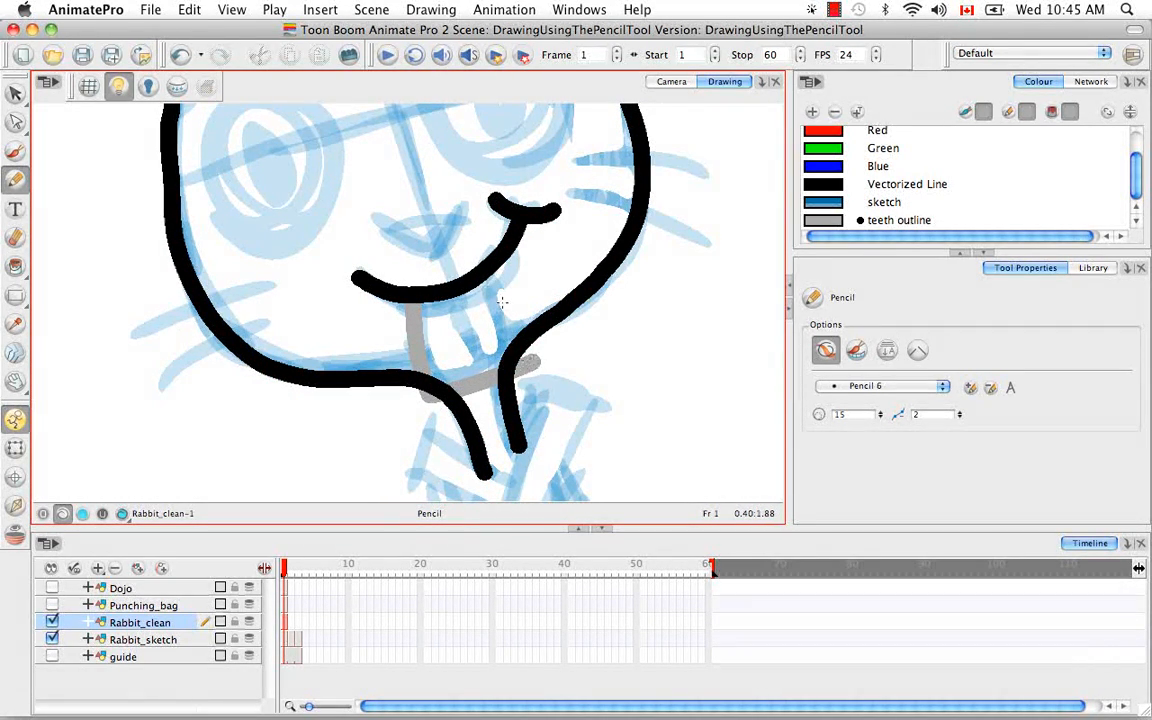
left_click_drag(484, 276, 530, 352)
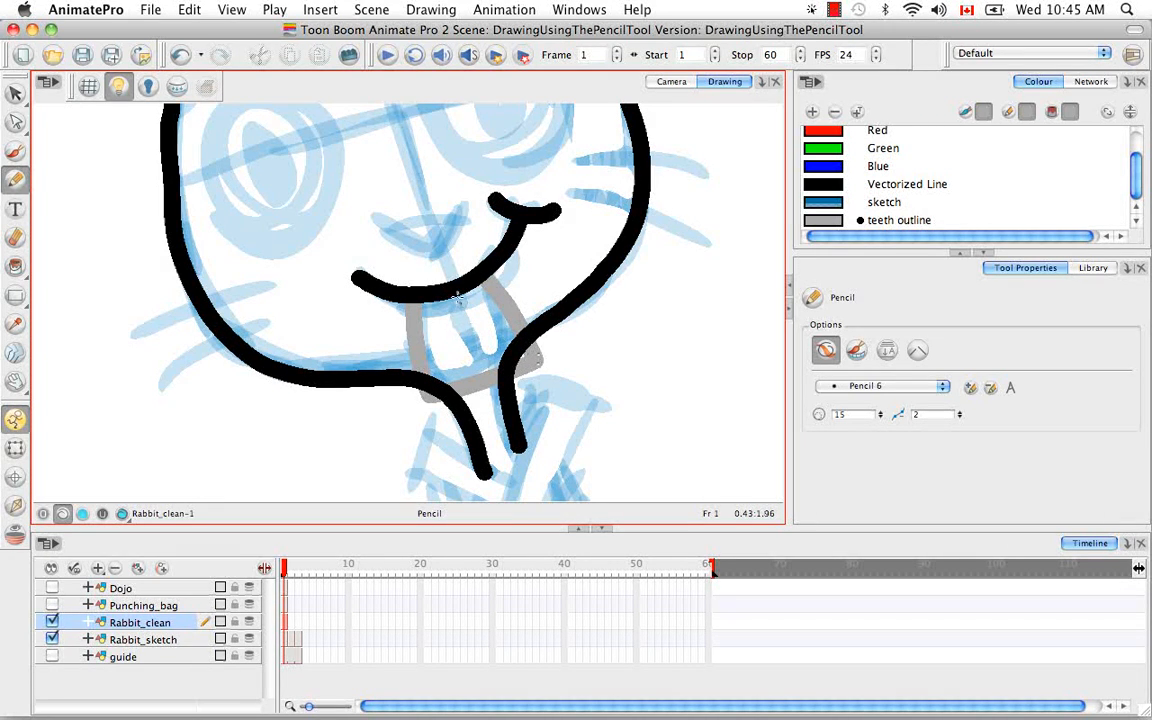
mouse_move(457, 297)
left_mouse_down()
mouse_move(470, 350)
mouse_move(495, 345)
left_mouse_up()
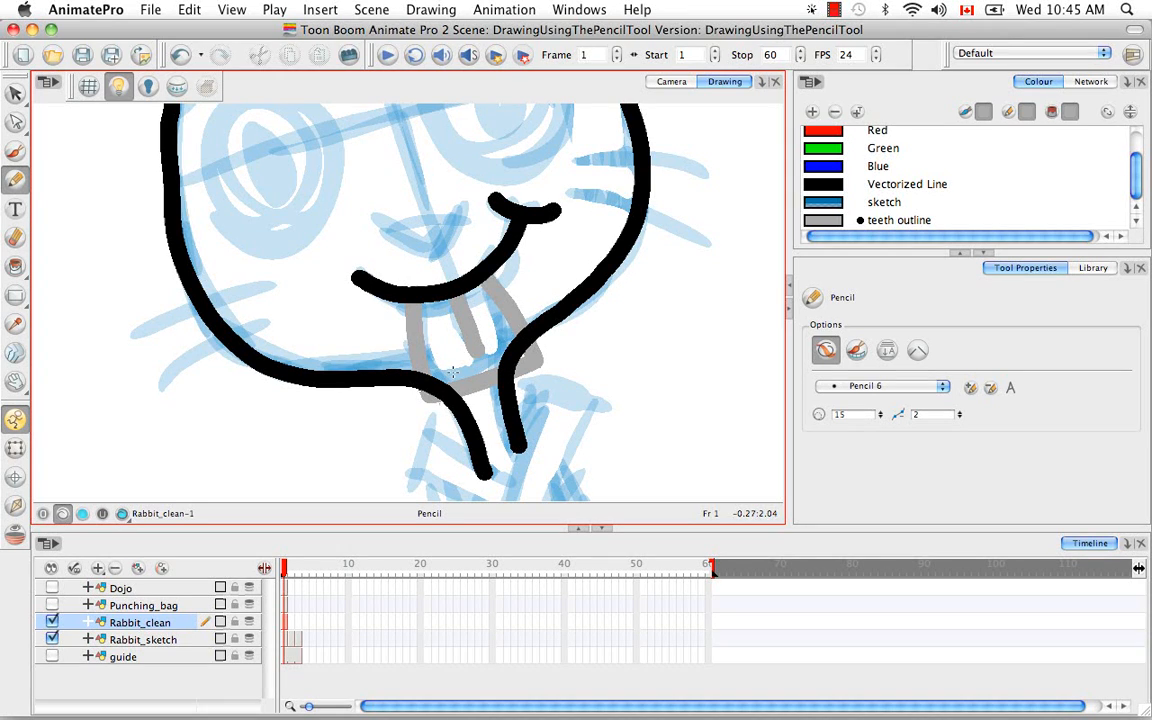
mouse_move(370, 271)
left_mouse_down()
mouse_move(368, 305)
mouse_move(382, 266)
left_mouse_up()
key("ctrl+z")
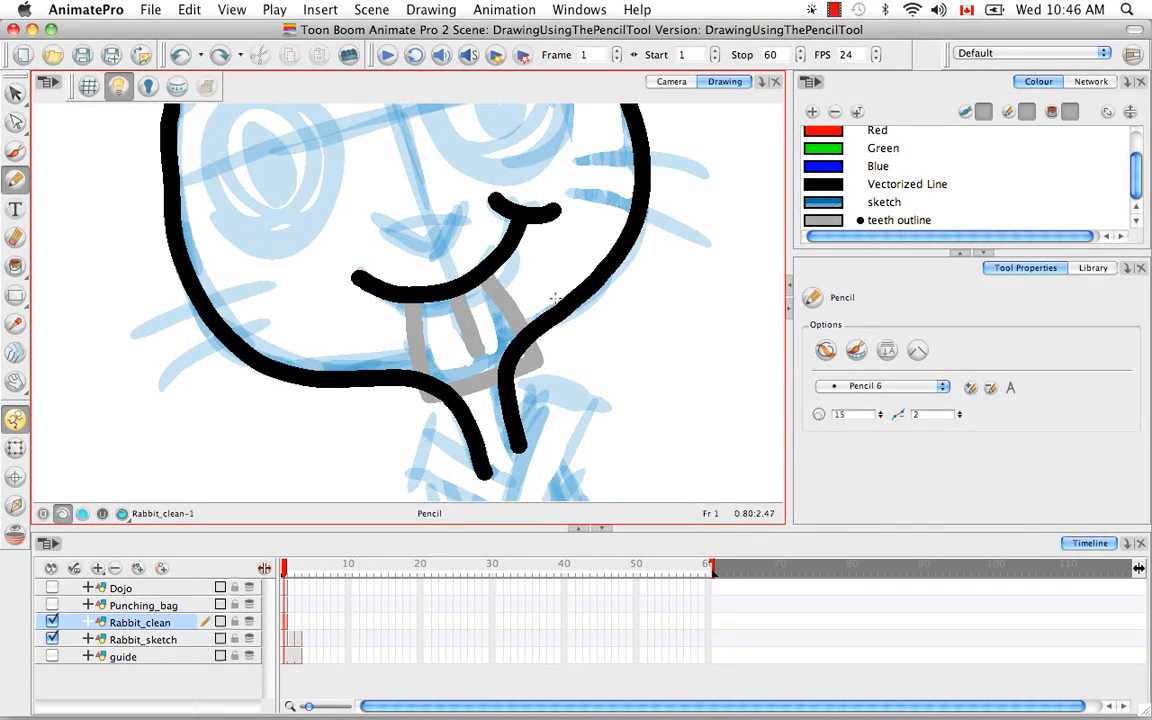
- Select both side strokes of the rabbit's face outline and send them to the back, behind the grey teeth lines
key("s")
left_click_drag(594, 311, 564, 272)
left_click_drag(312, 412, 332, 344)
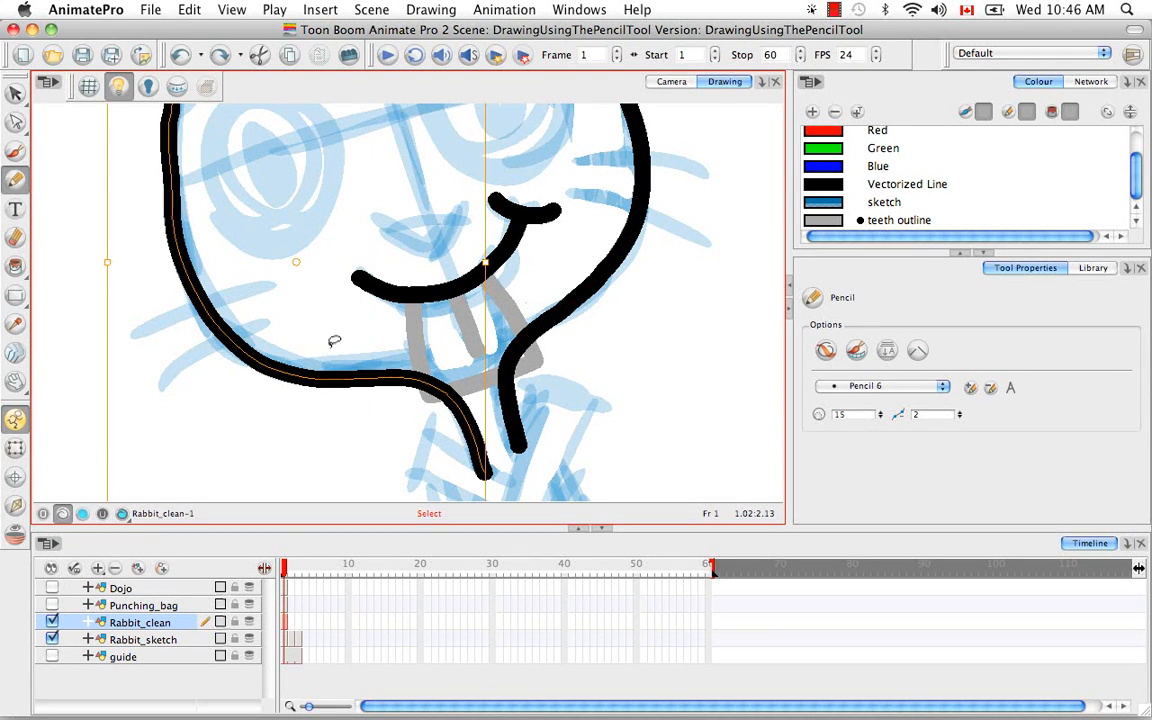
key("v")
left_click(578, 319, "shift")
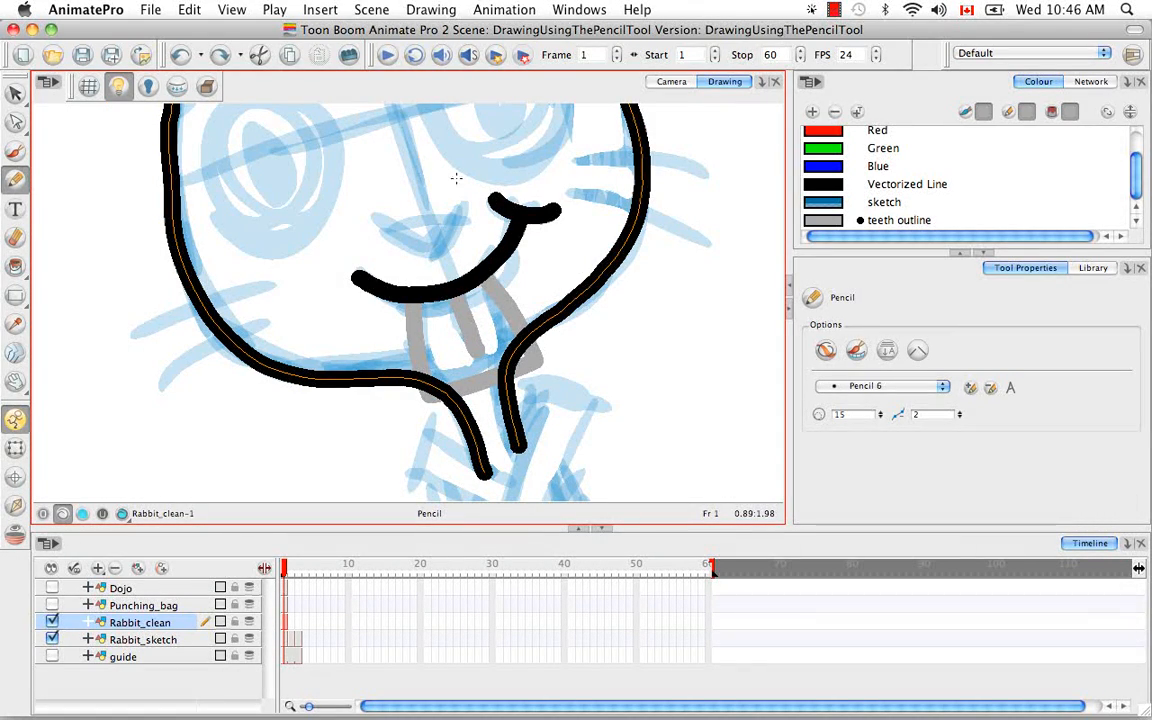
left_click(430, 10)
mouse_move(506, 157)
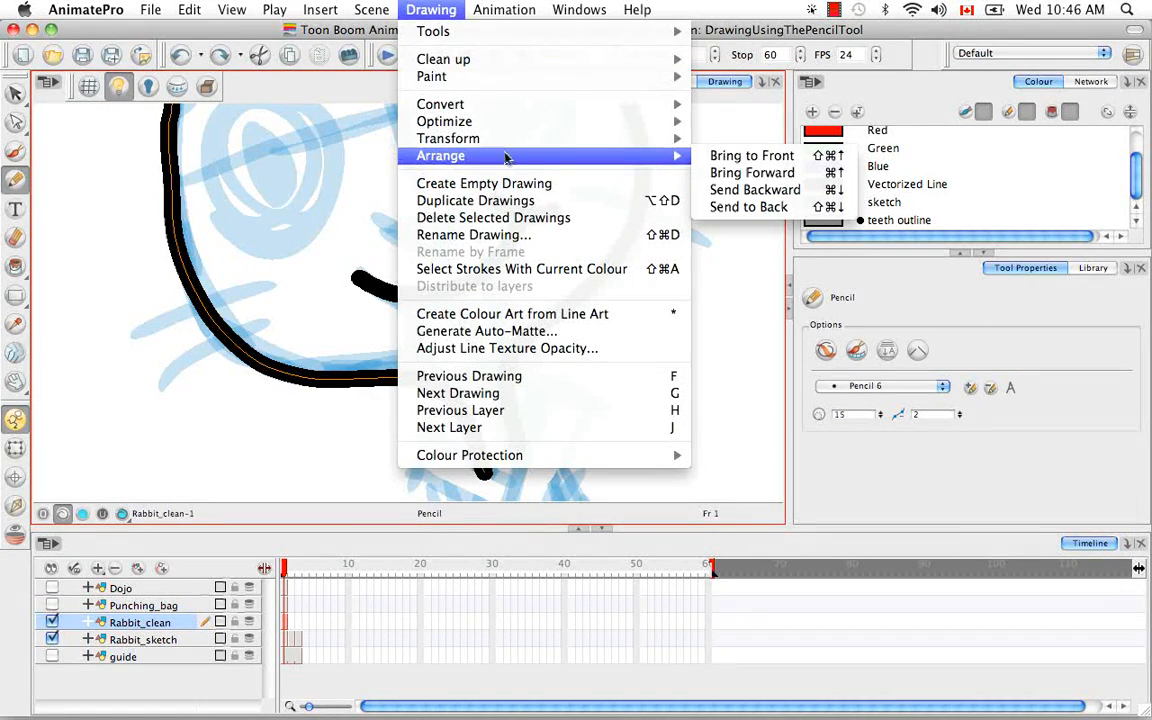
left_click(745, 207)
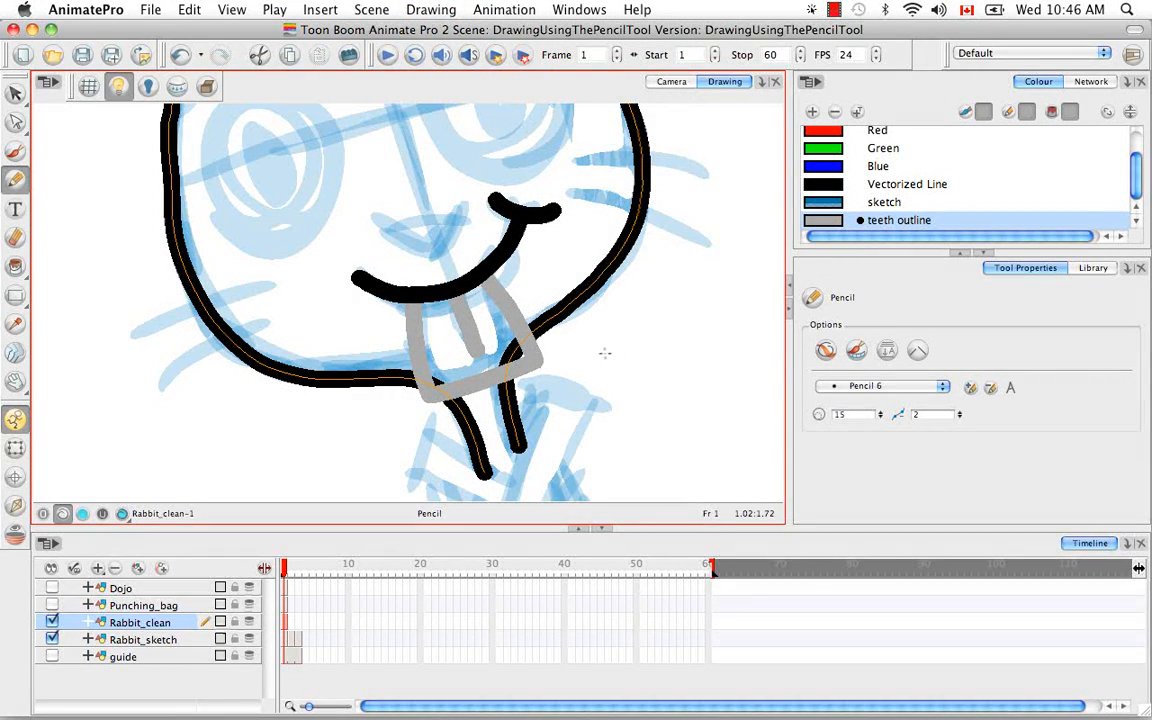
key("v")
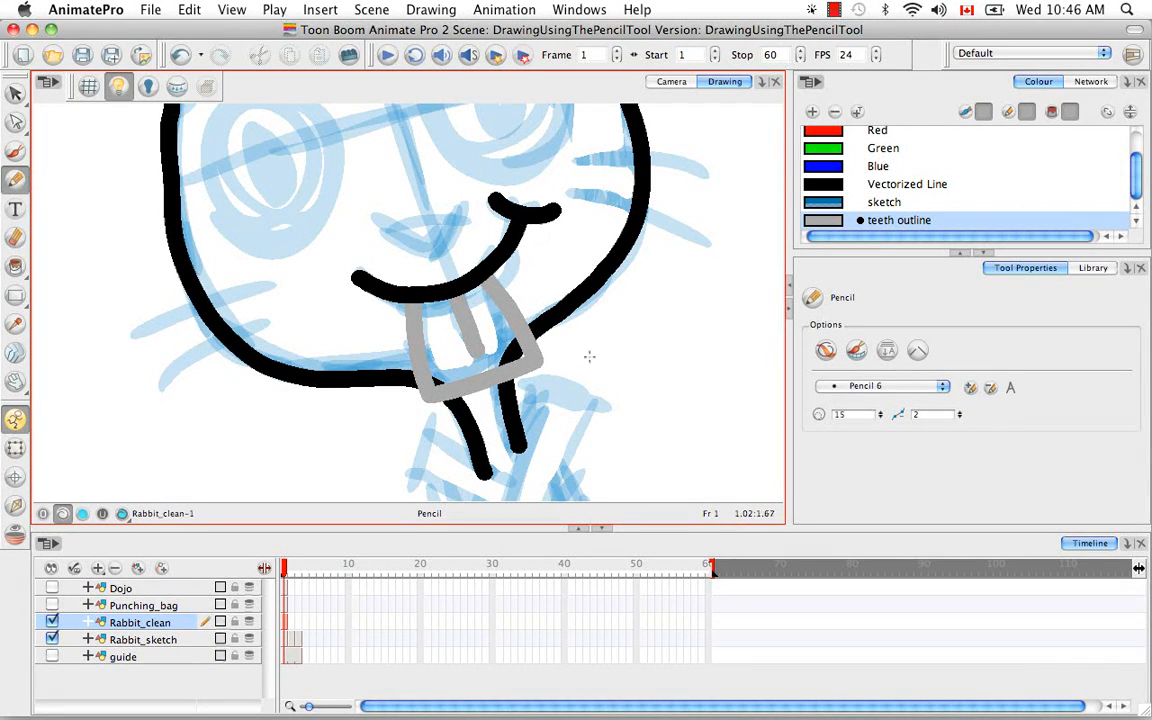
- Turn on the Pencil tool's Auto-Close Gap option
key("super+minus")
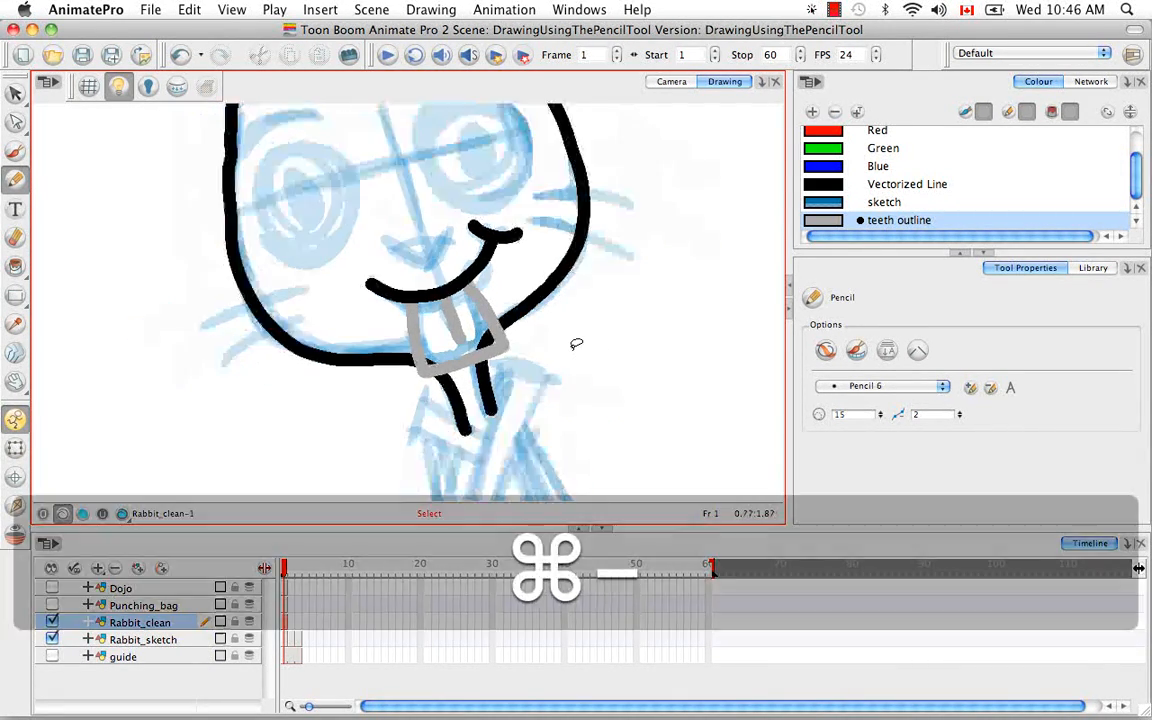
key("super+minus")
key("space")
left_click_drag(638, 311, 634, 398)
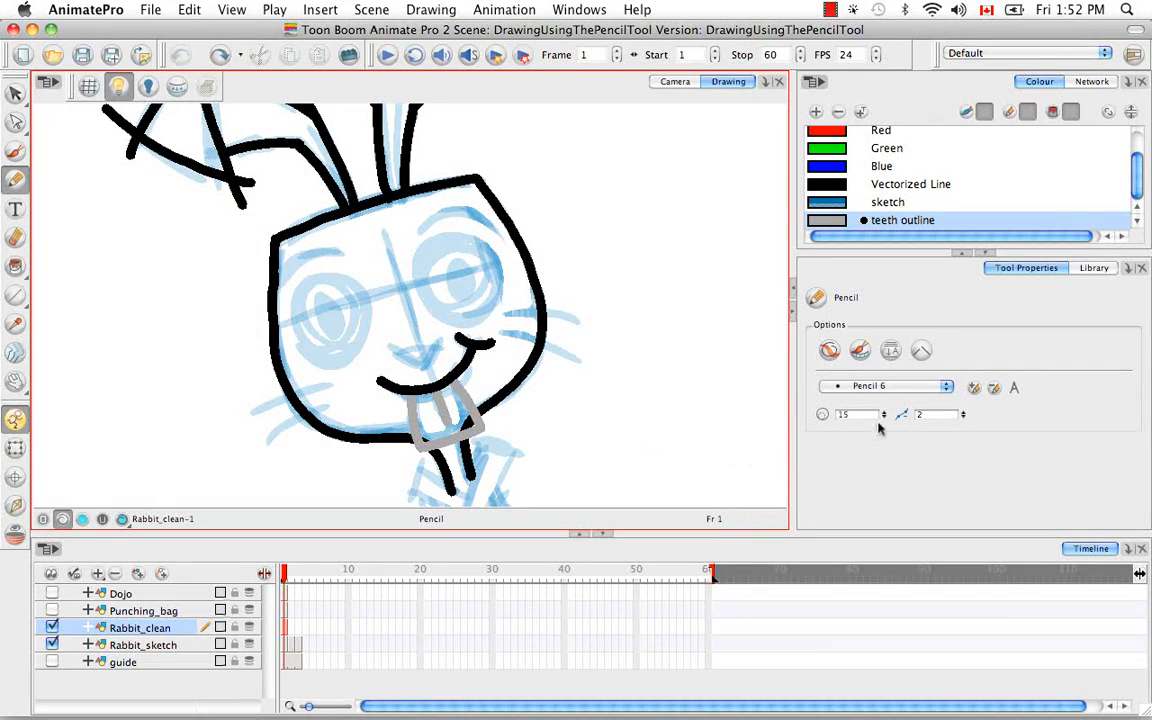
left_click(921, 350)
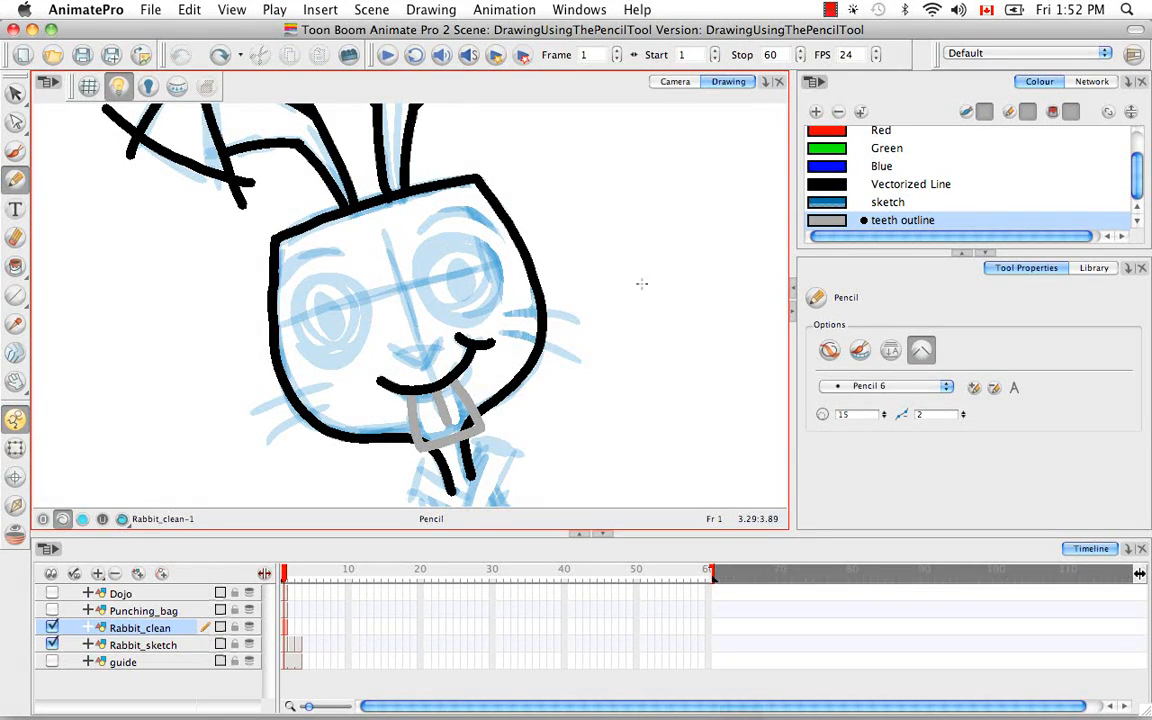
- Show the strokes of the drawing around the rabbit's ears
mouse_move(689, 257)
left_mouse_down()
mouse_move(620, 380)
mouse_move(581, 419)
mouse_move(556, 369)
mouse_move(478, 435)
left_mouse_up()
key("super+equal")
key("super+equal")
key("space")
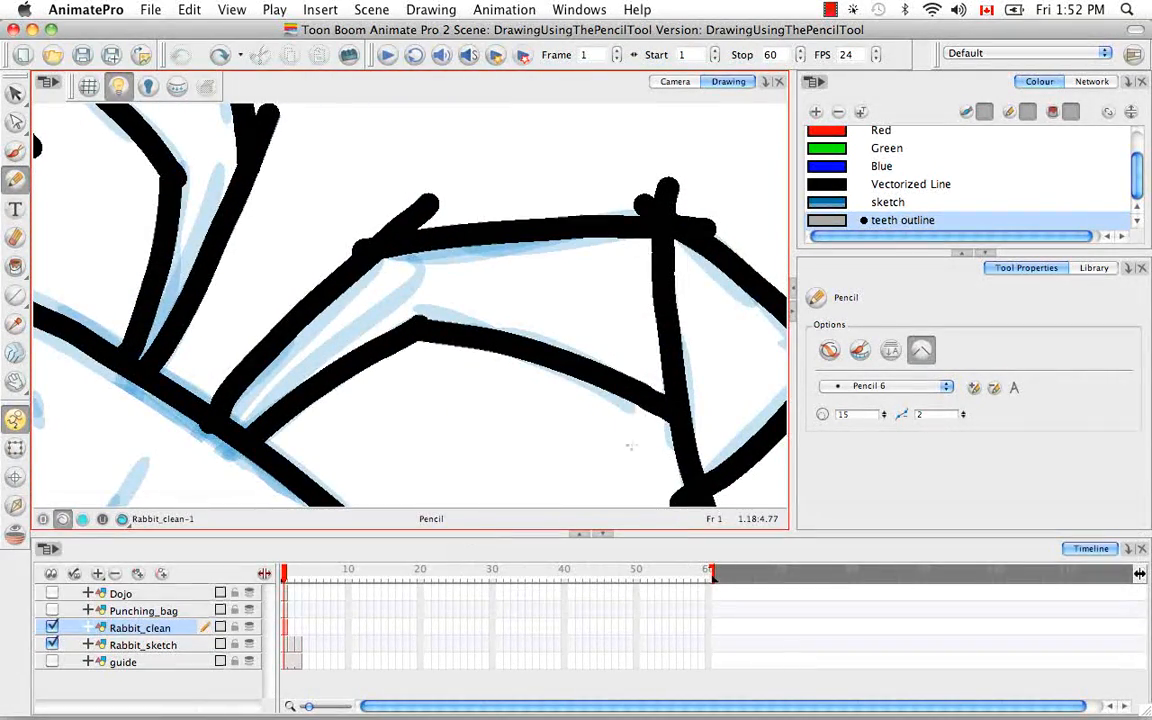
left_click(224, 12)
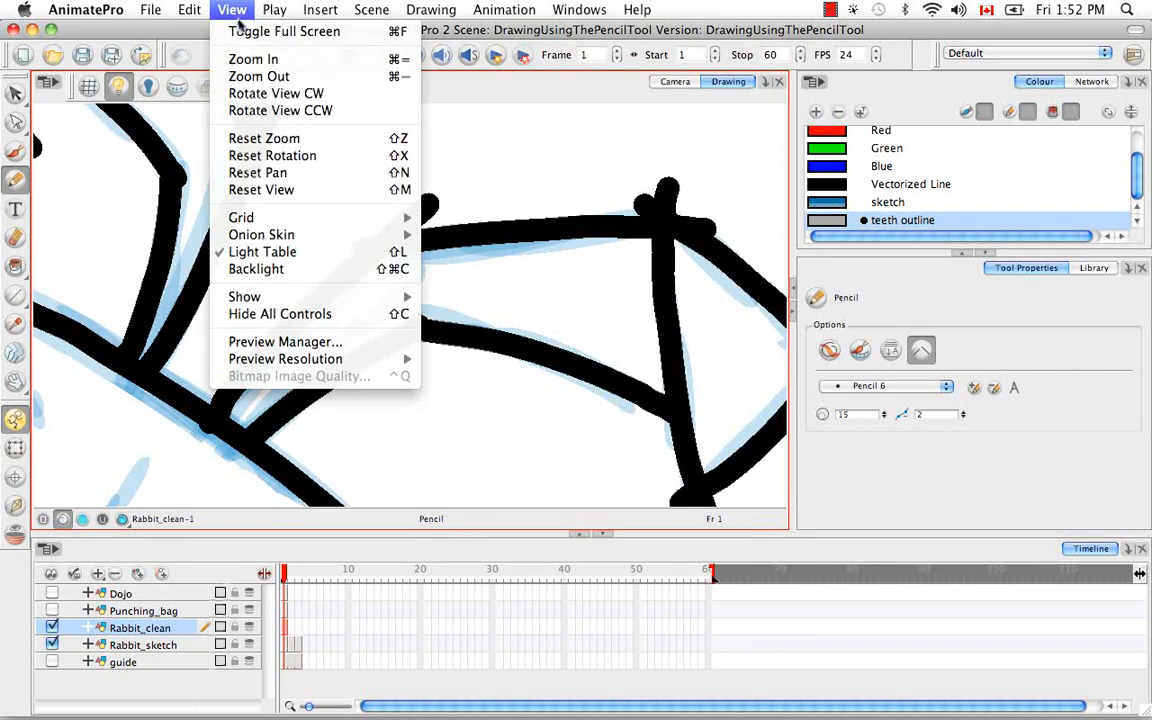
mouse_move(290, 297)
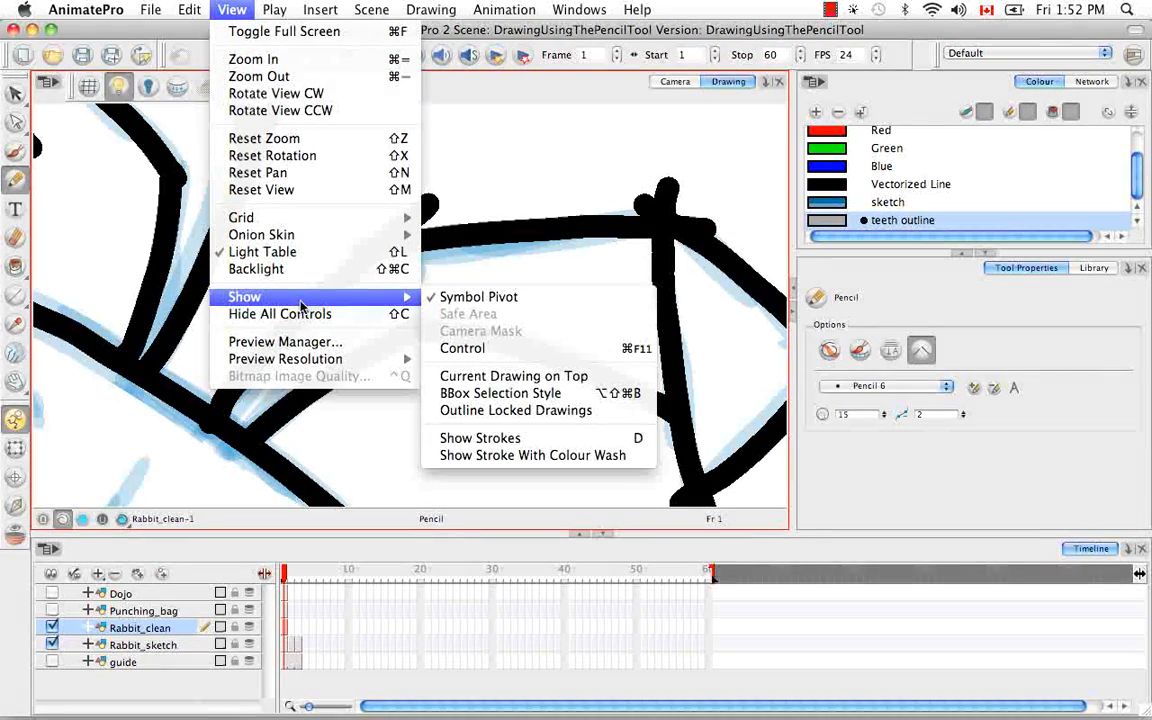
left_click(560, 447)
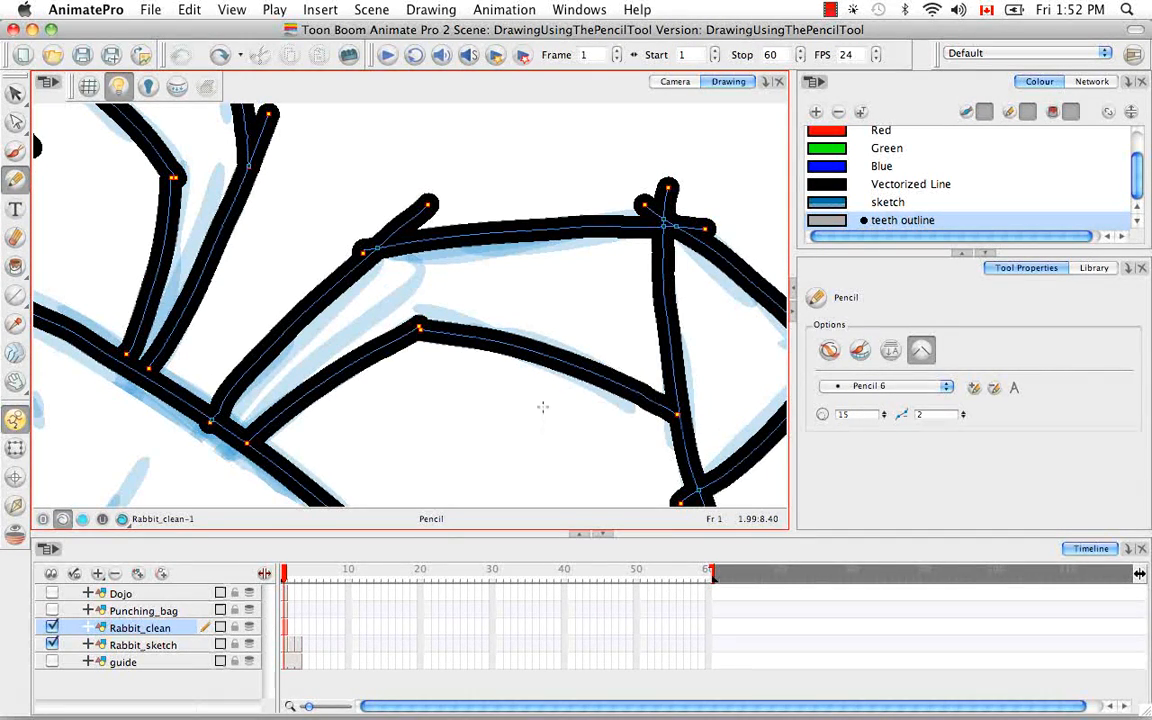
- Try drawing a grey inner fold line down the right-hand ear, ending just short of the head's top outline
left_click_drag(674, 351, 661, 281)
key("space")
left_click_drag(470, 370, 484, 339)
mouse_move(569, 217)
left_mouse_down()
mouse_move(400, 263)
mouse_move(285, 432)
left_mouse_up()
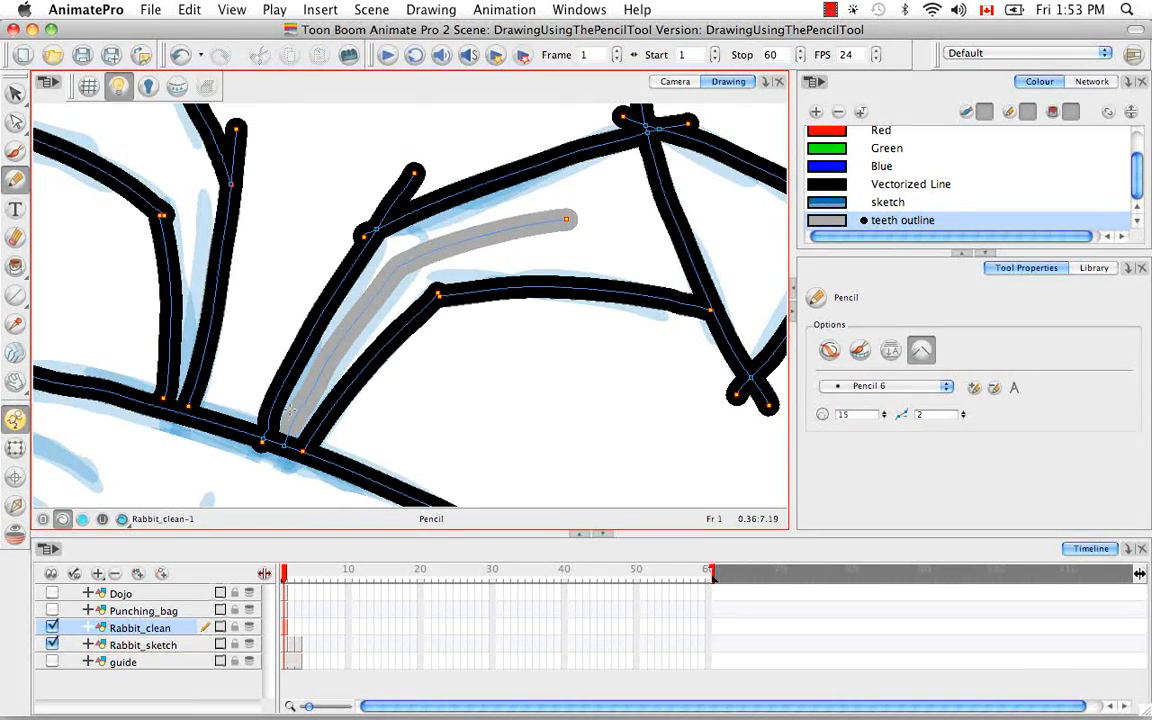
- Examine how the grey ear line's lower end meets the centre line of the head's top outline
key("super+equal")
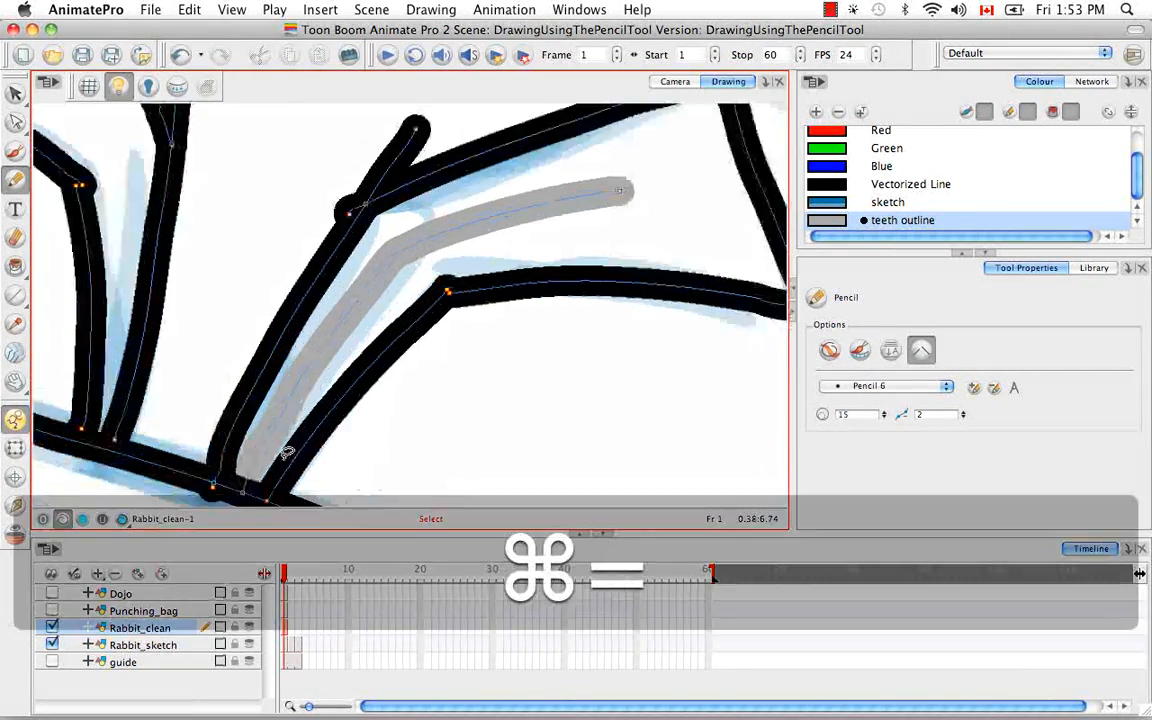
key("space")
left_click_drag(283, 465, 408, 315)
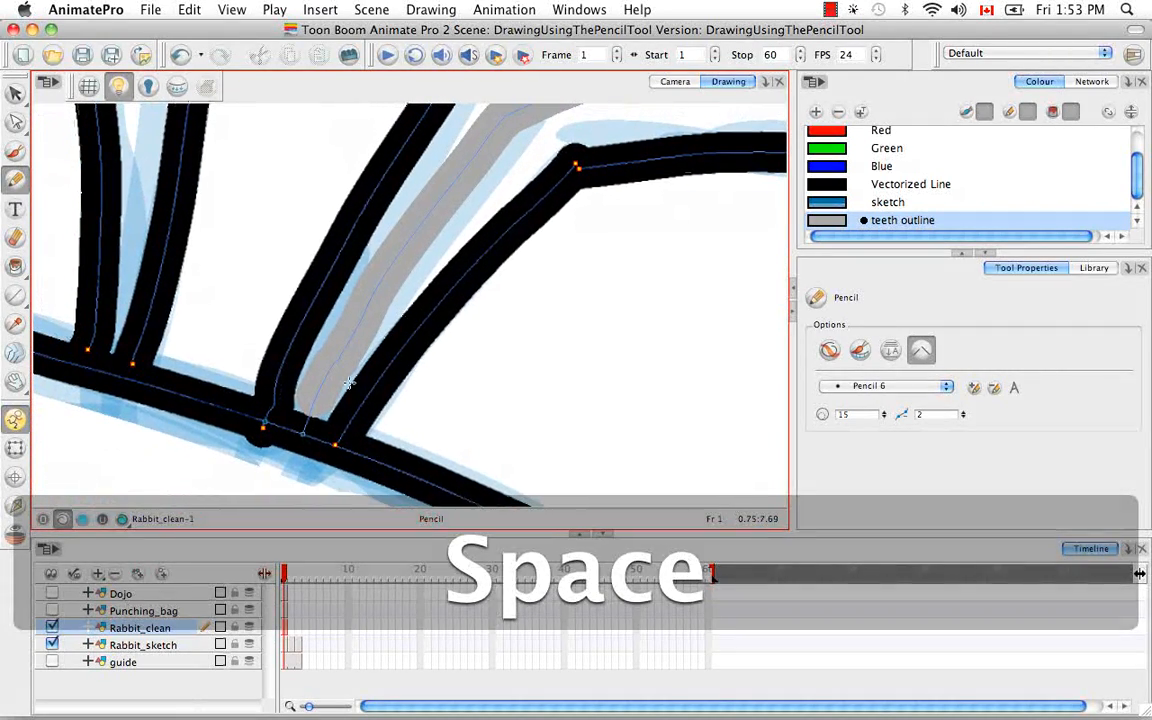
key("space")
left_click_drag(298, 434, 285, 468)
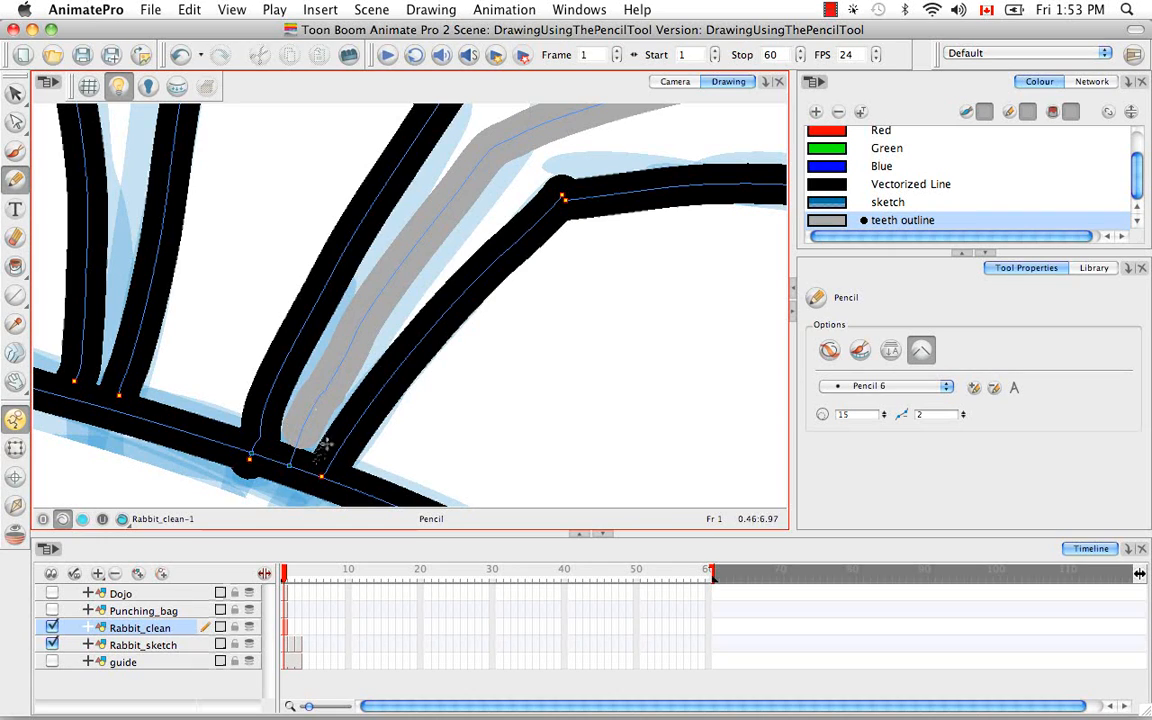
key("space")
left_click_drag(306, 412, 216, 419)
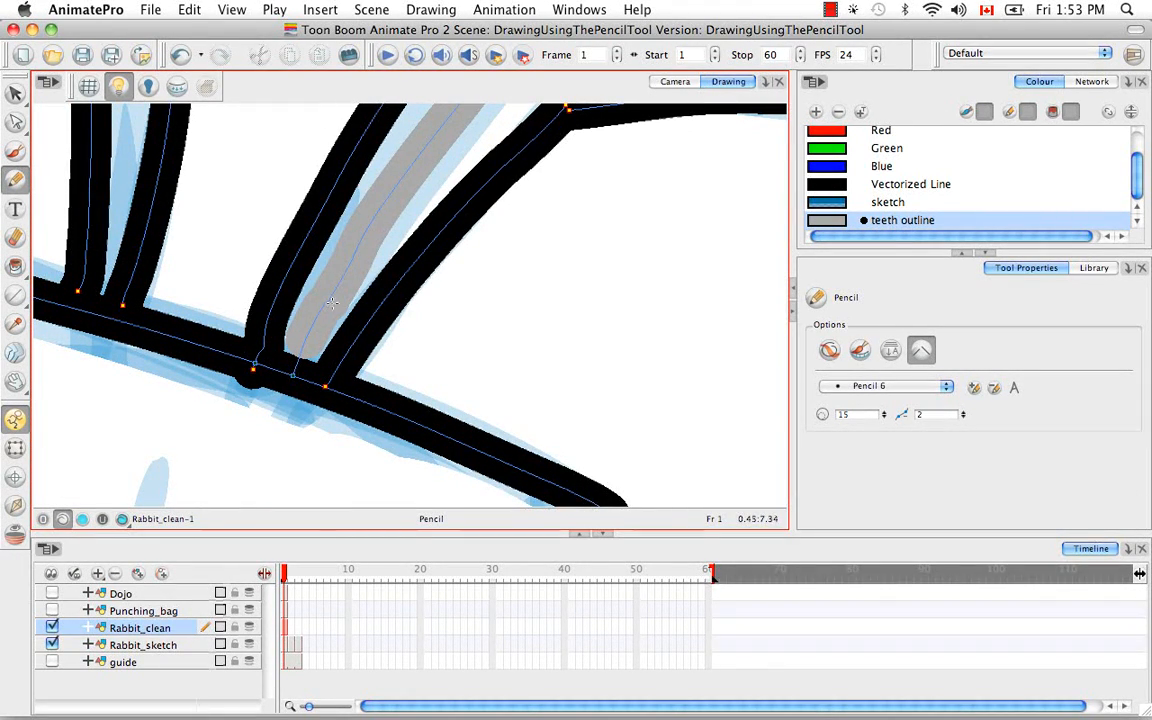
key("space")
left_click_drag(445, 283, 378, 375)
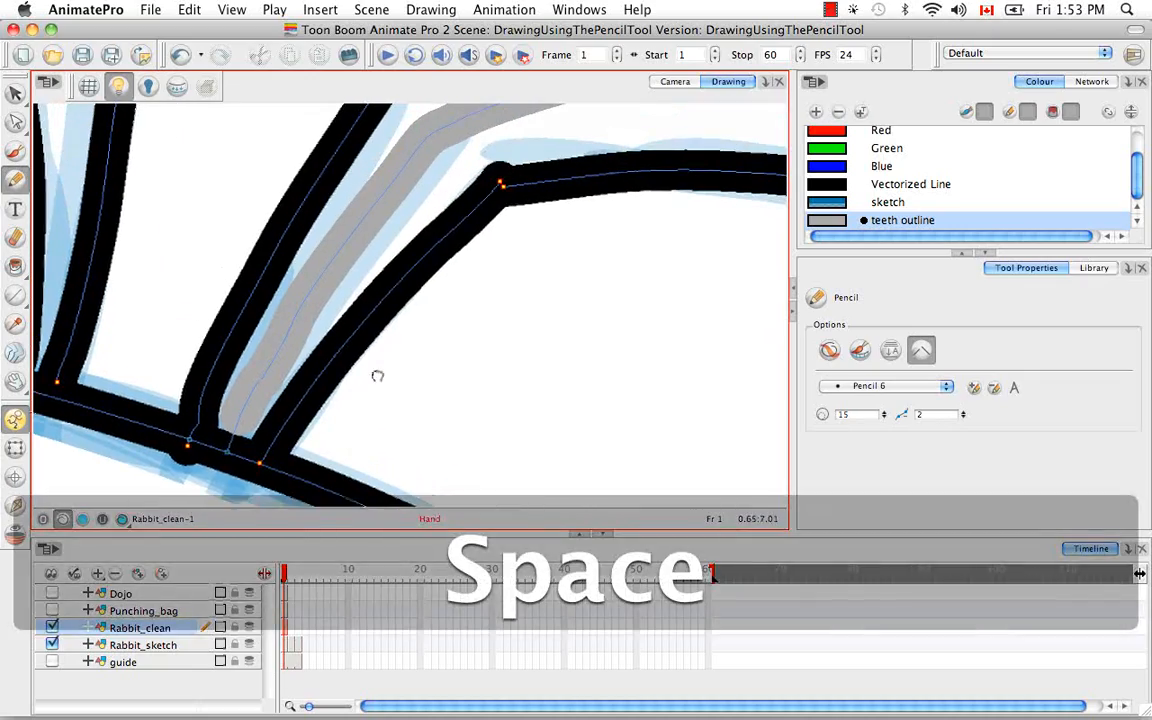
key("super+minus")
key("super+minus")
key("space")
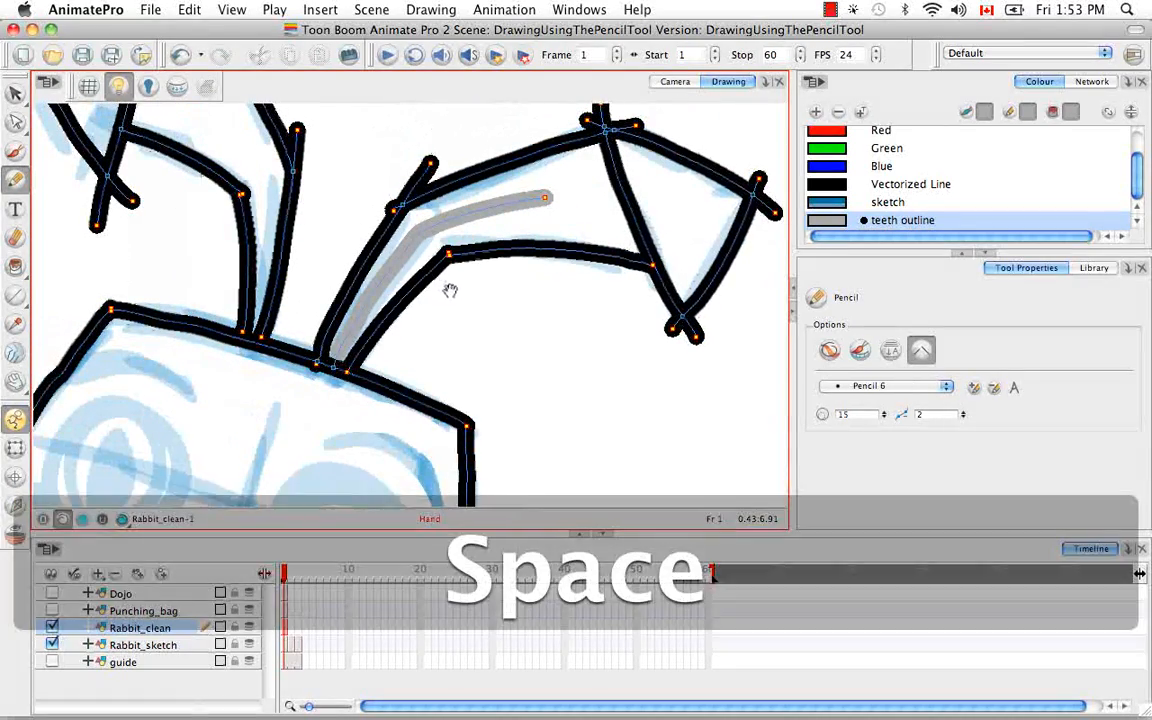
left_click_drag(450, 288, 478, 329)
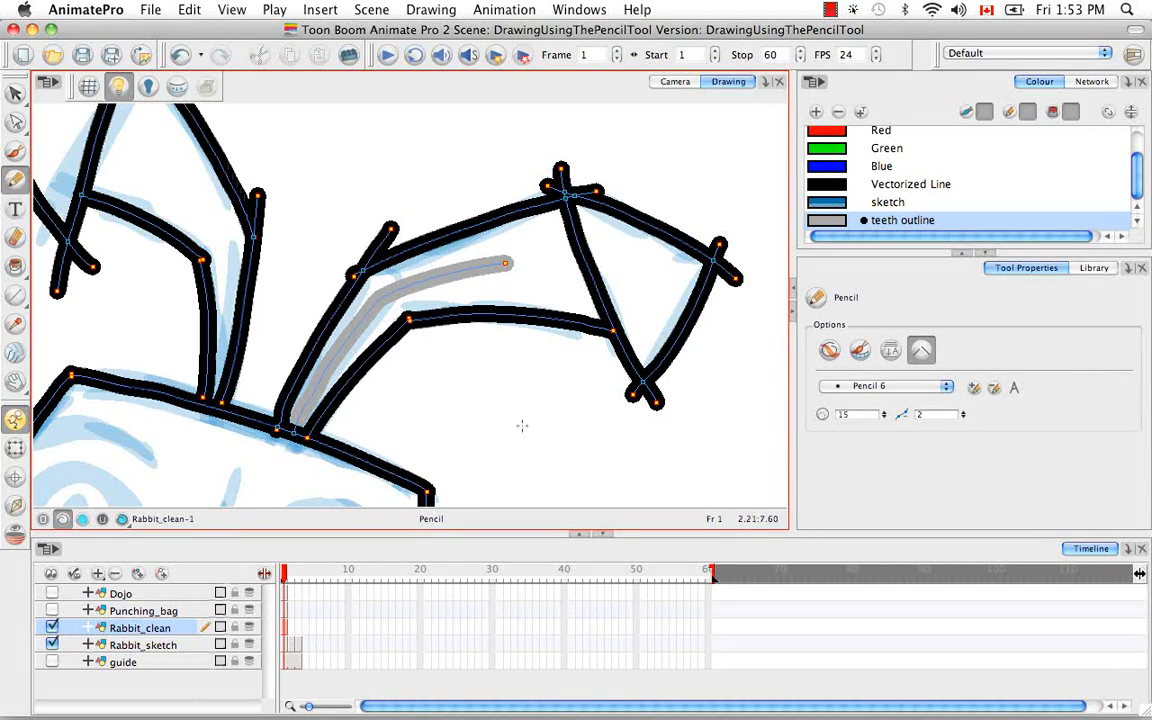
- Hide the stroke display and undo the grey line in the right-hand ear
key("d")
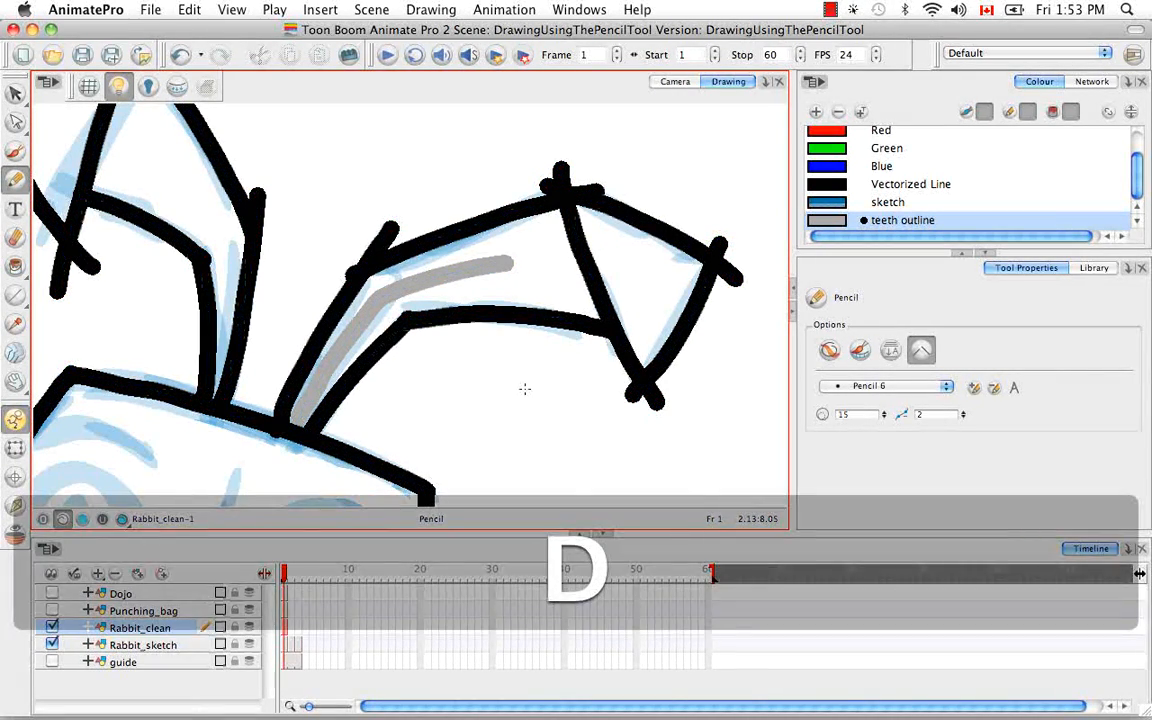
key("super+z")
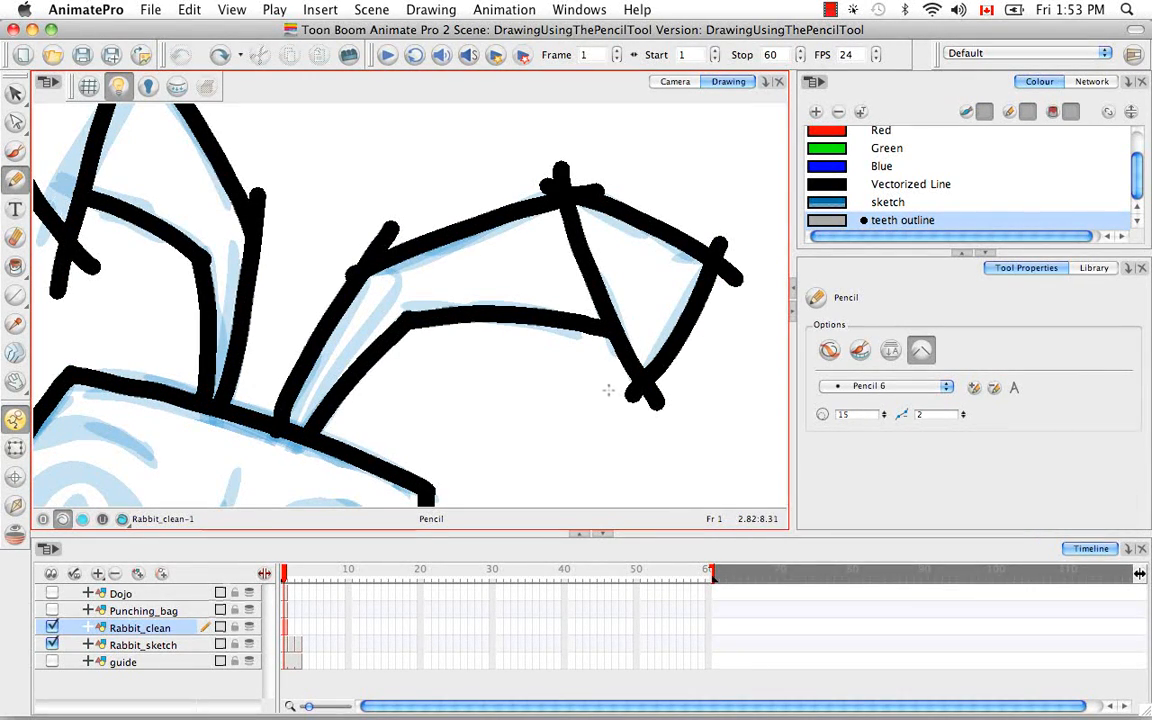
key("super")
key("super+minus")
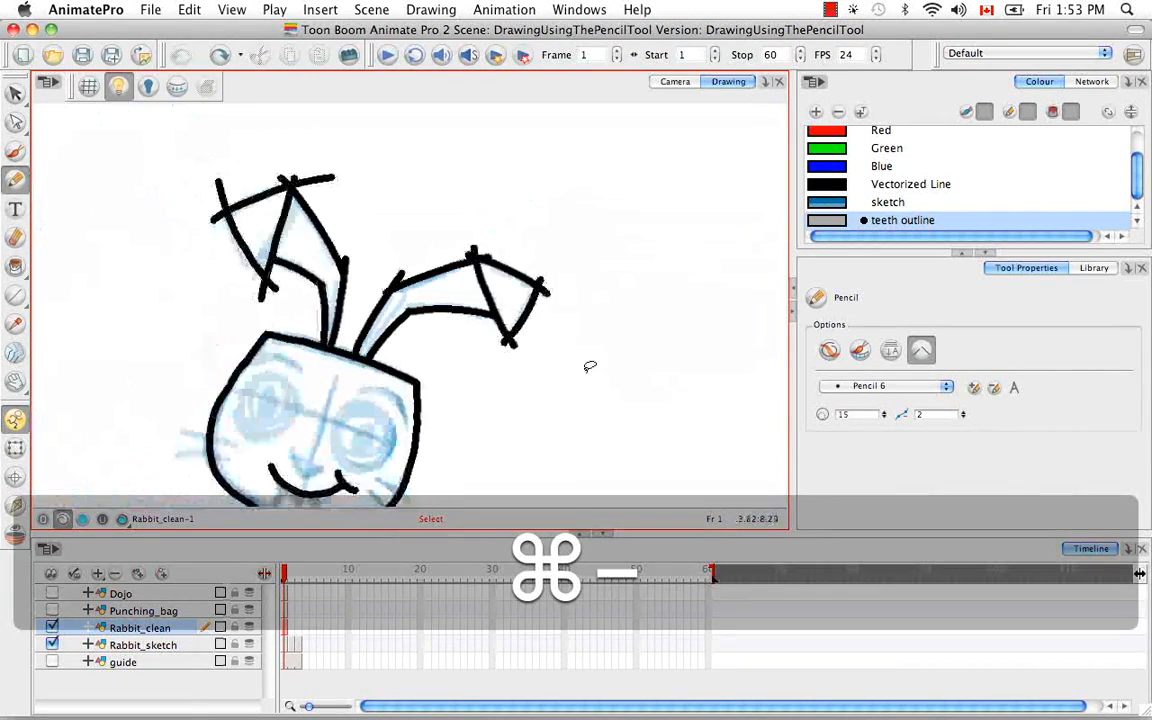
mouse_move(586, 373)
left_mouse_down()
mouse_move(630, 265)
mouse_move(567, 204)
left_mouse_up()
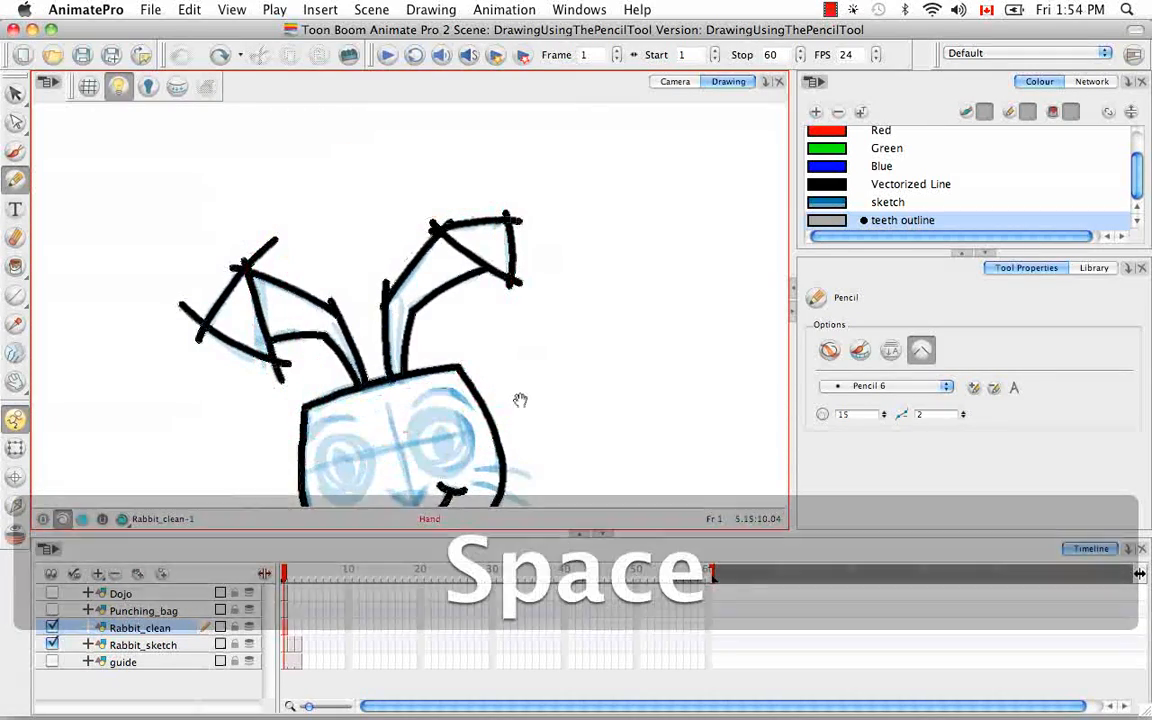
left_click_drag(519, 399, 616, 341)
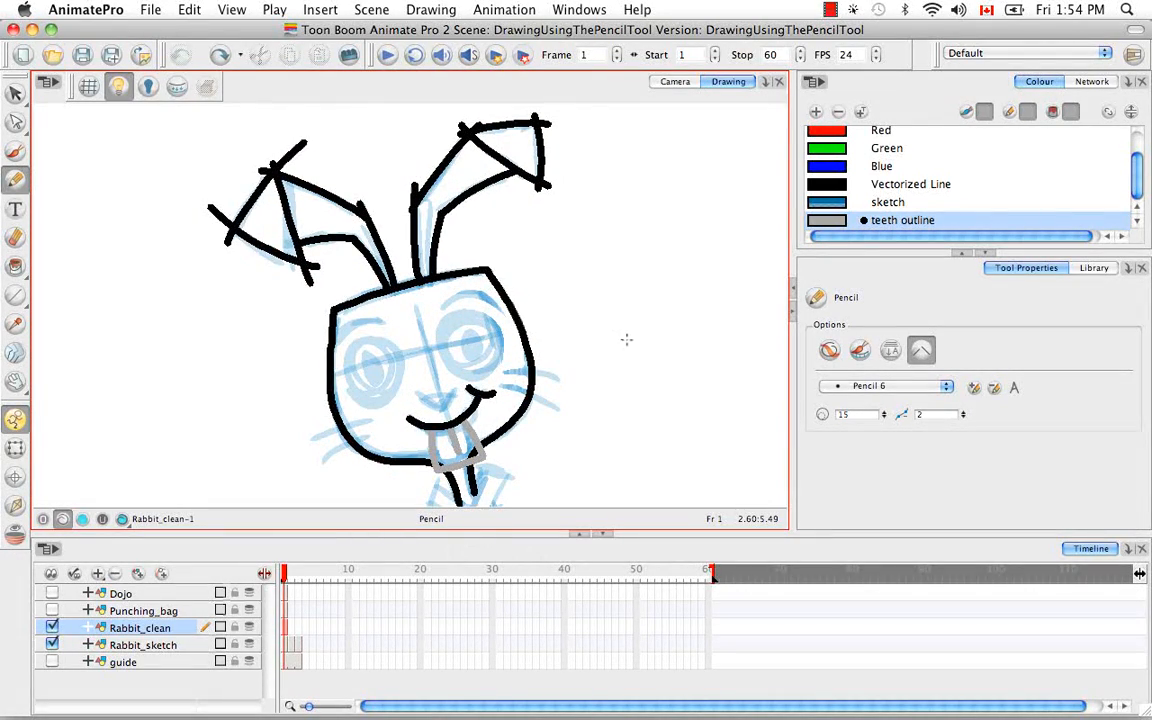